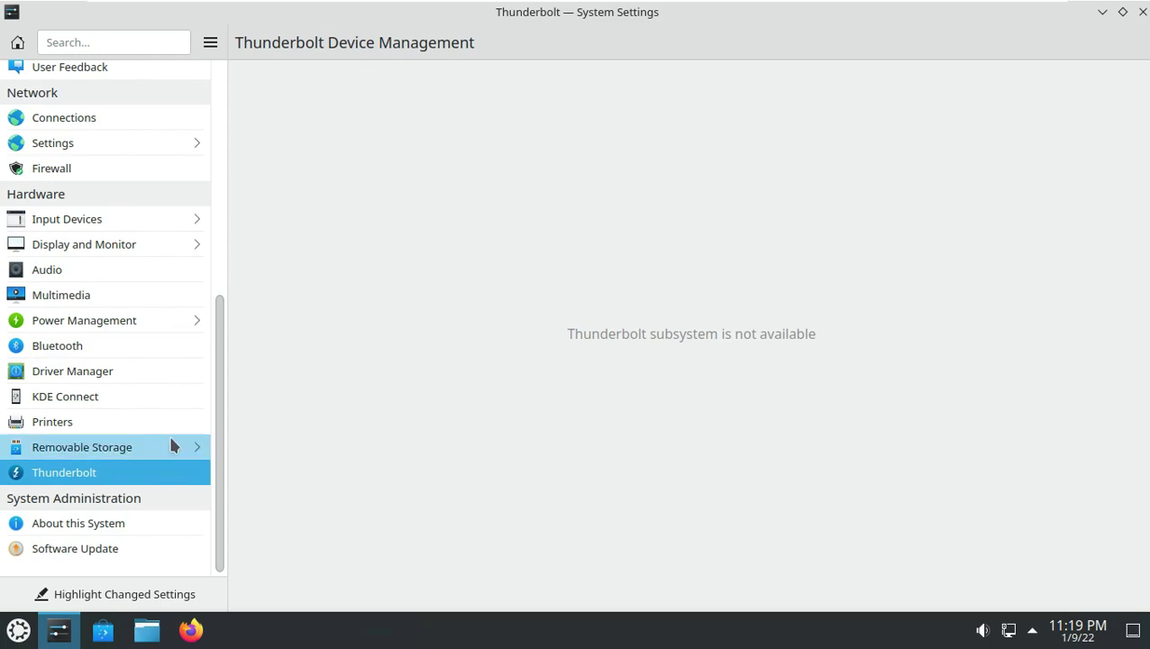
Review the Digital Camera, Removable Devices, Printers, KDE Connect, Driver Manager and Bluetooth settings, cancelling the root authorization request.
click(344, 98)
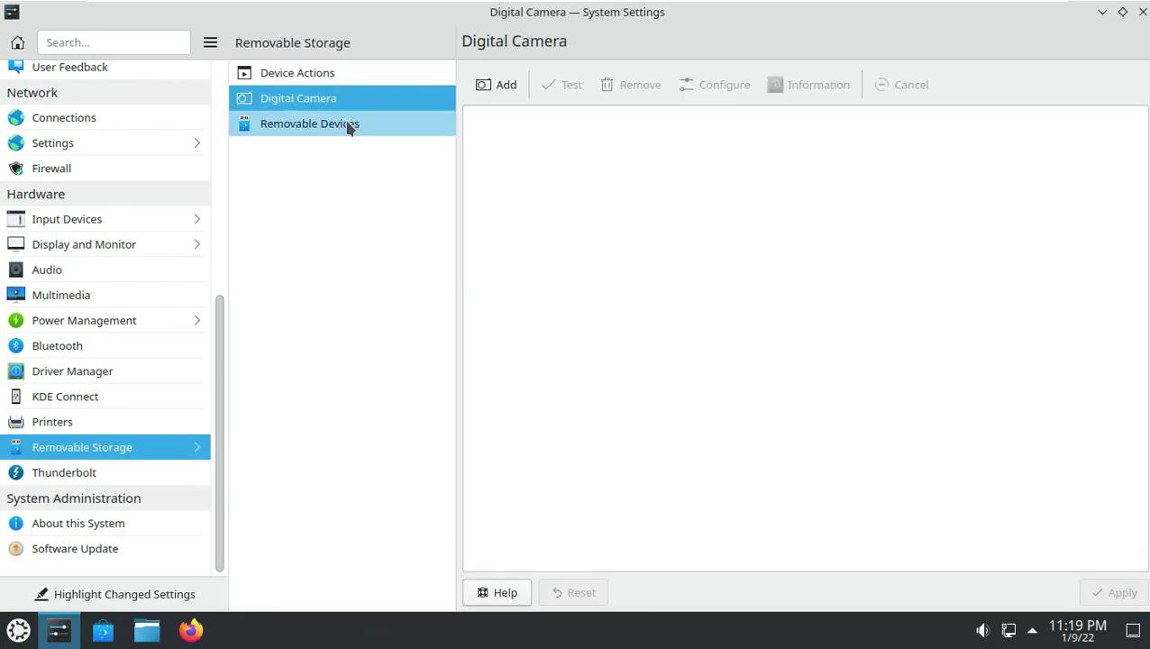
click(350, 125)
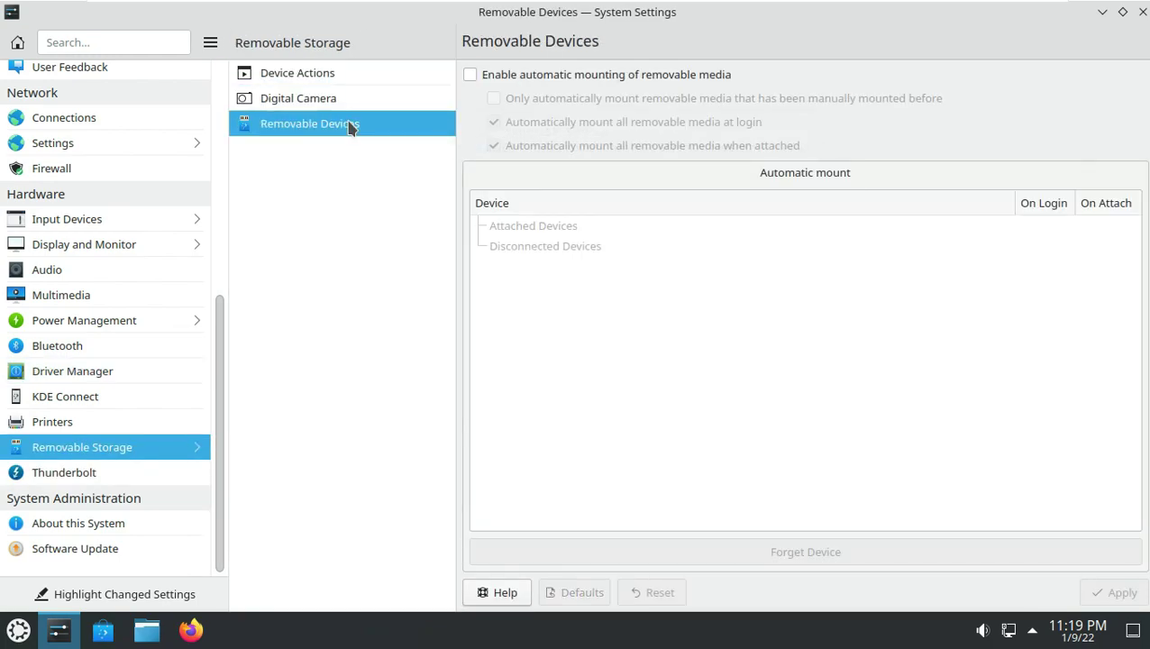
click(132, 417)
click(132, 395)
click(134, 378)
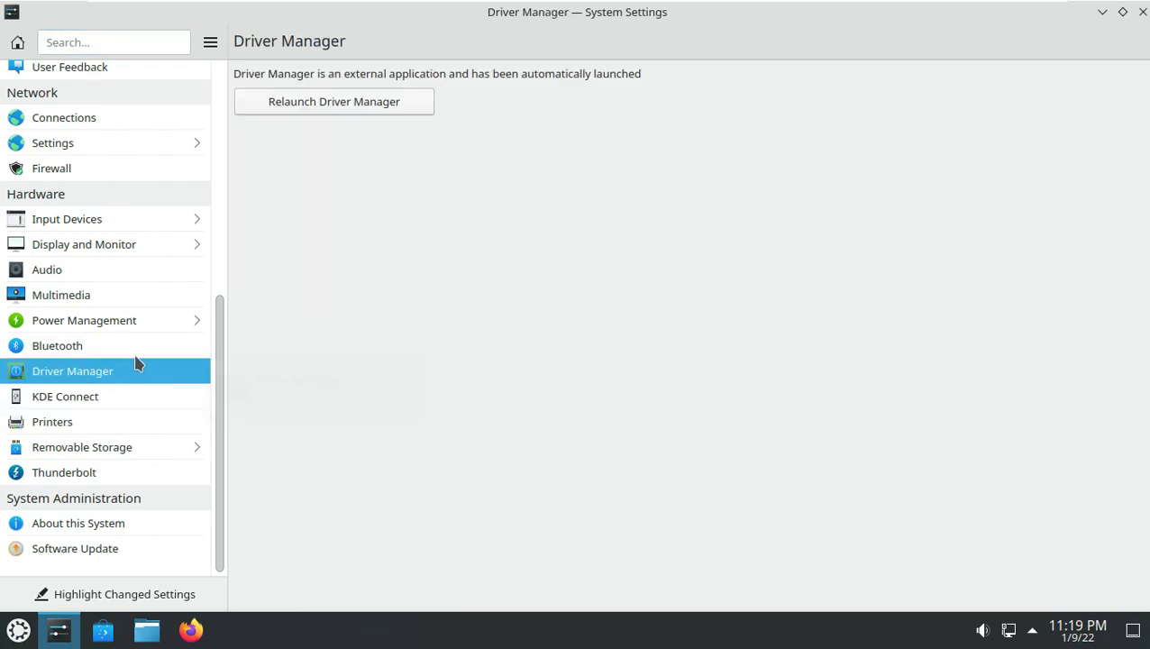
click(137, 342)
click(709, 344)
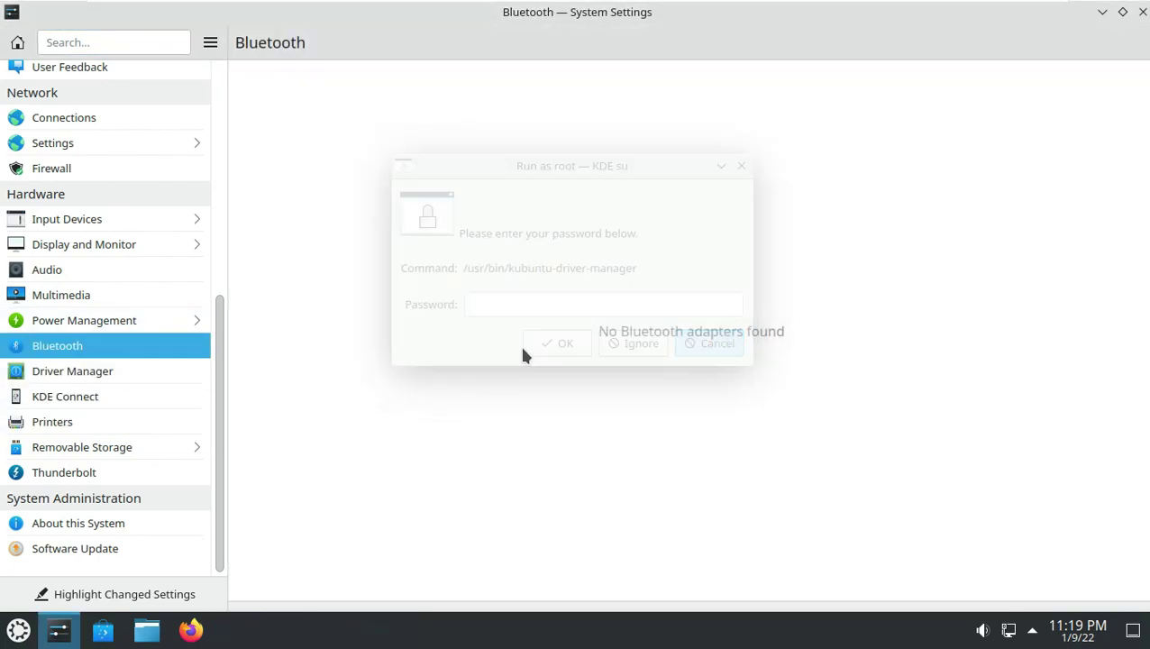
Review the Activity Power Settings and Advanced Power Settings pages under Power Management.
click(175, 317)
click(326, 99)
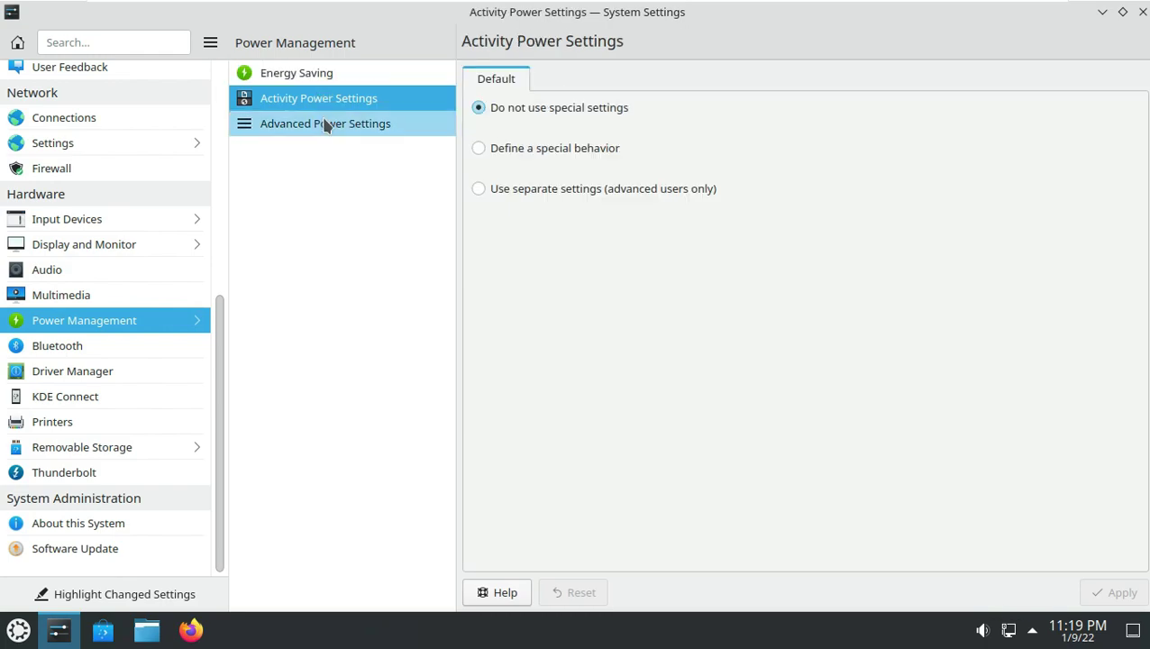
click(327, 123)
Inspect the Audio CDs multimedia settings, covering Names, FLAC Encoder, MP3 Encoder and Ogg Vorbis Encoder.
click(123, 291)
click(341, 84)
click(416, 84)
click(500, 84)
click(586, 84)
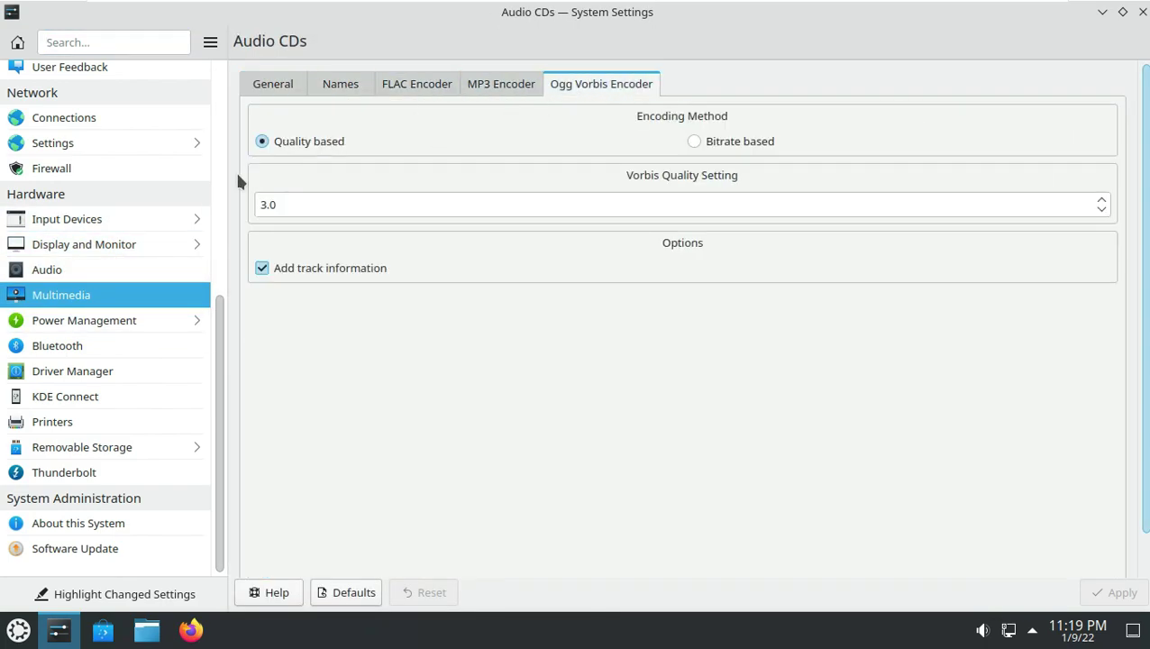
View the Audio settings for the playback and recording devices.
click(54, 270)
scroll(80, 326, up, 1)
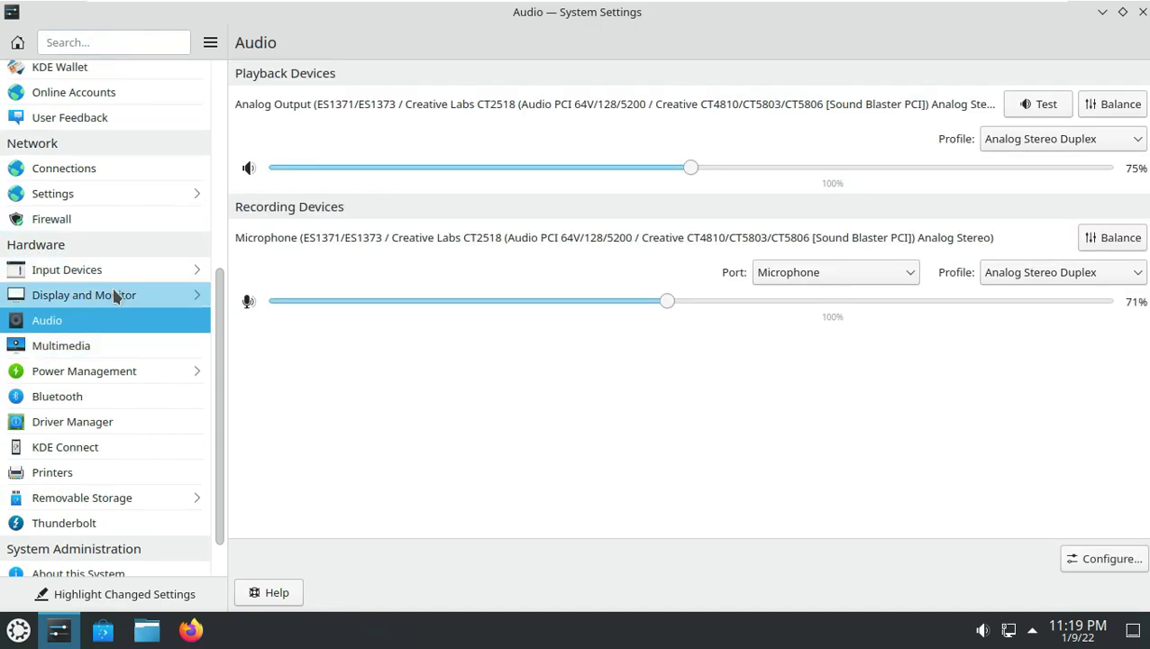
click(121, 294)
click(124, 322)
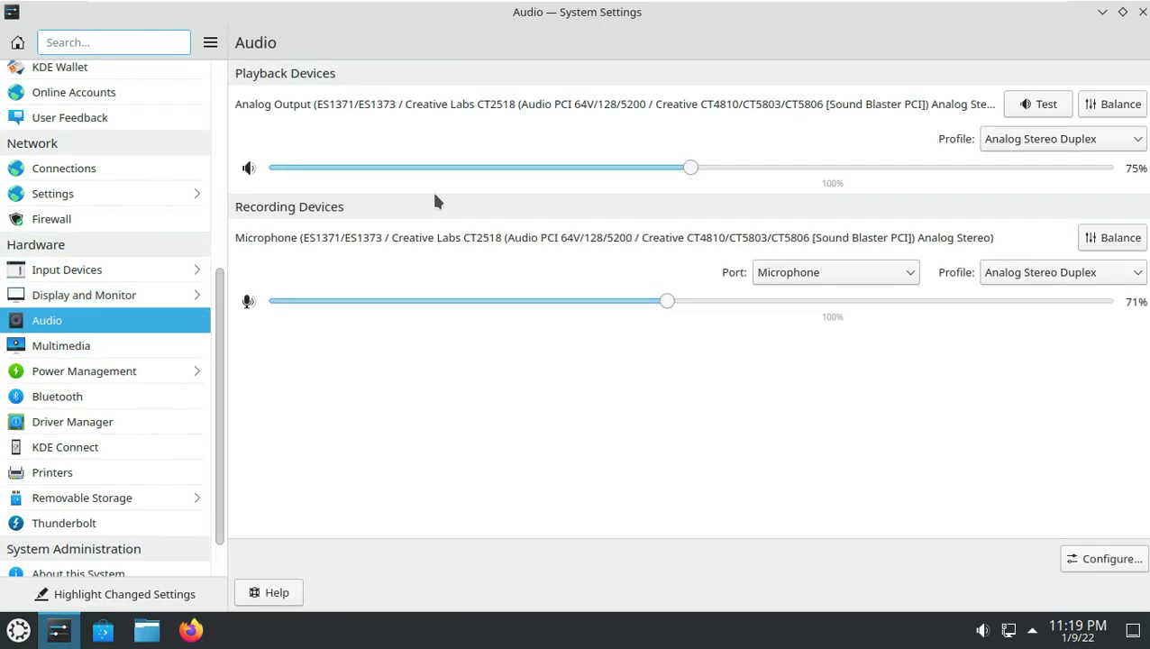
Review the Display Configuration, Compositor and Gamma settings, choosing Gray Scale as the gamma test picture.
click(131, 295)
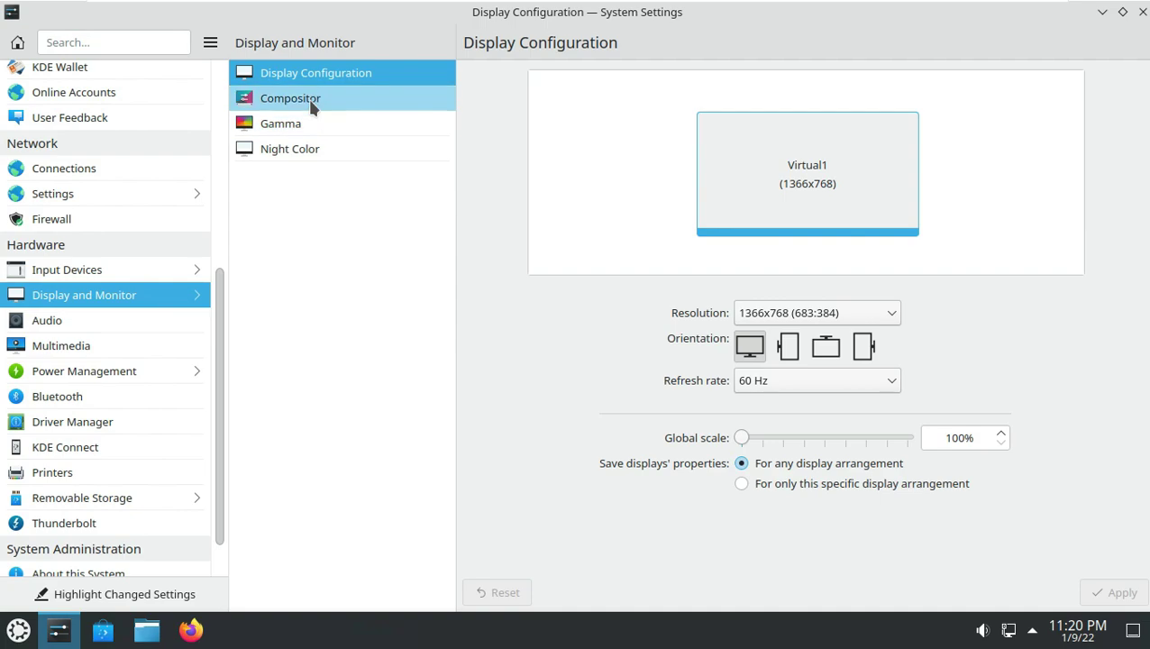
click(308, 101)
click(309, 124)
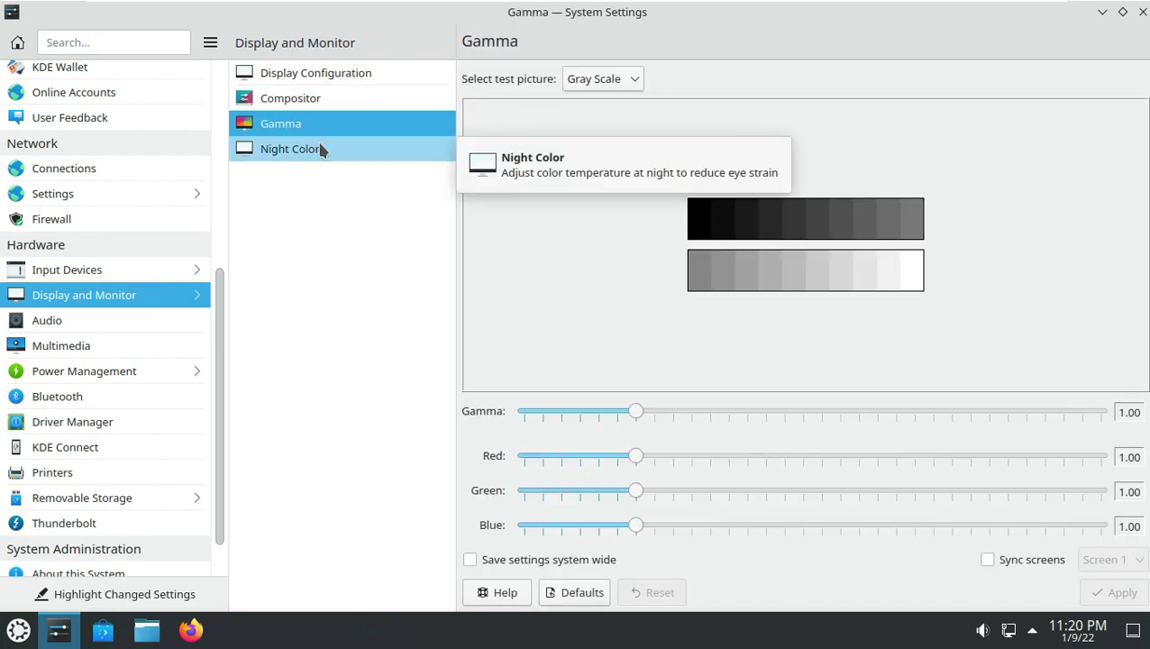
click(610, 82)
click(609, 103)
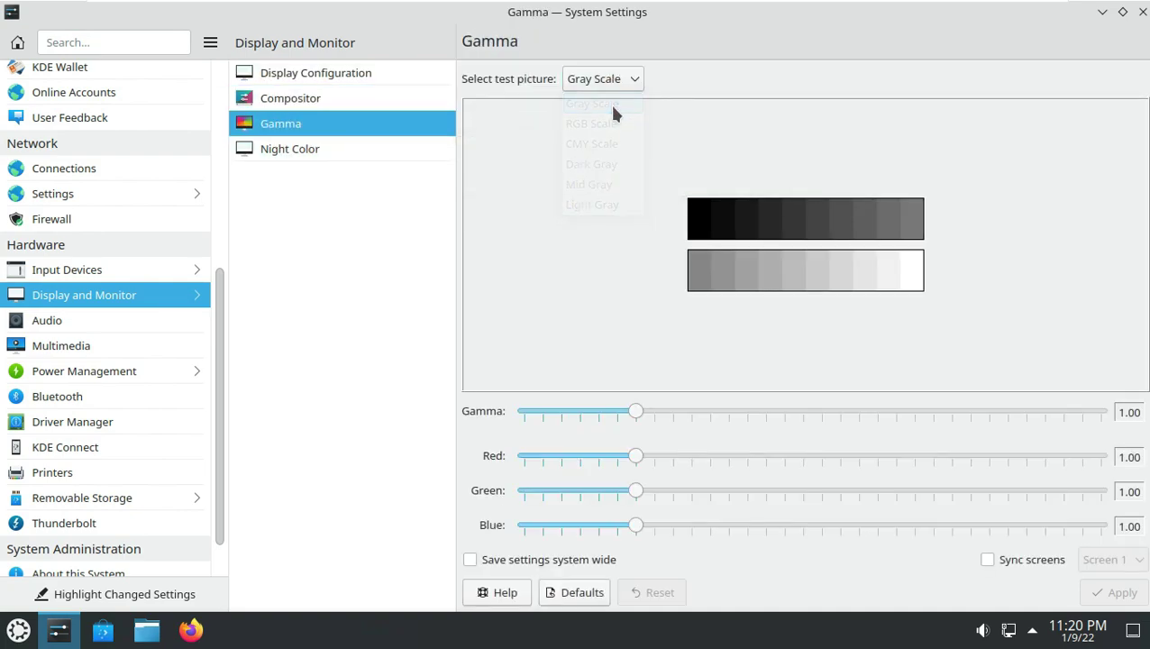
Activate Night Color, move its color temperature to the warm end, and apply the changes.
click(343, 153)
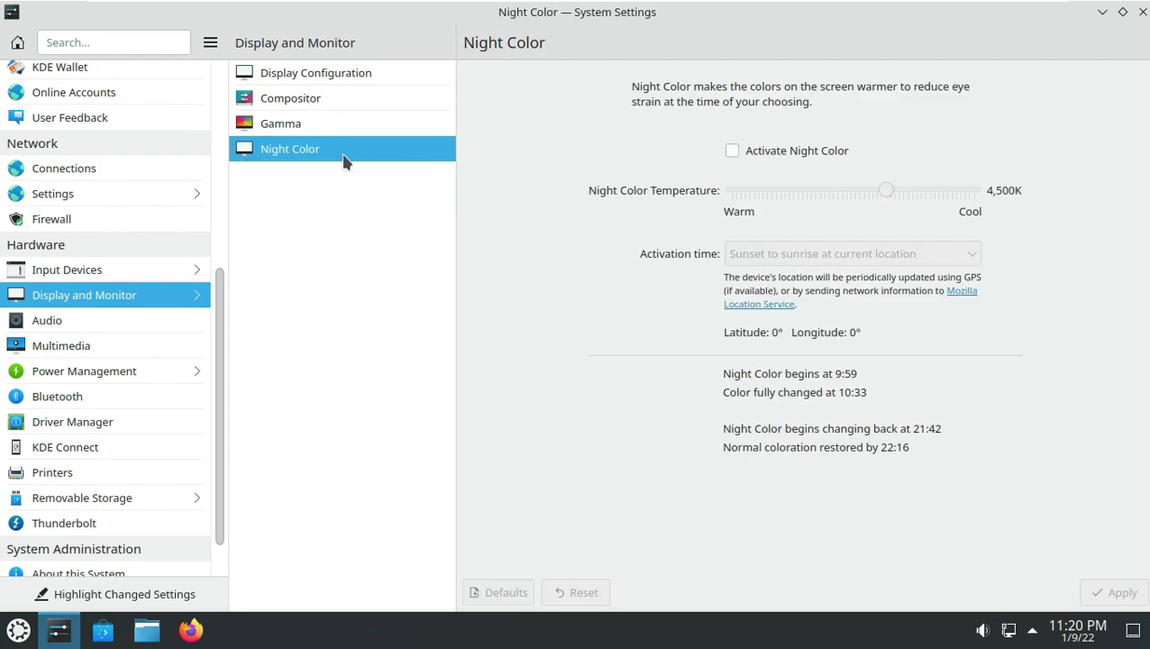
click(845, 158)
drag(886, 192, 1100, 205)
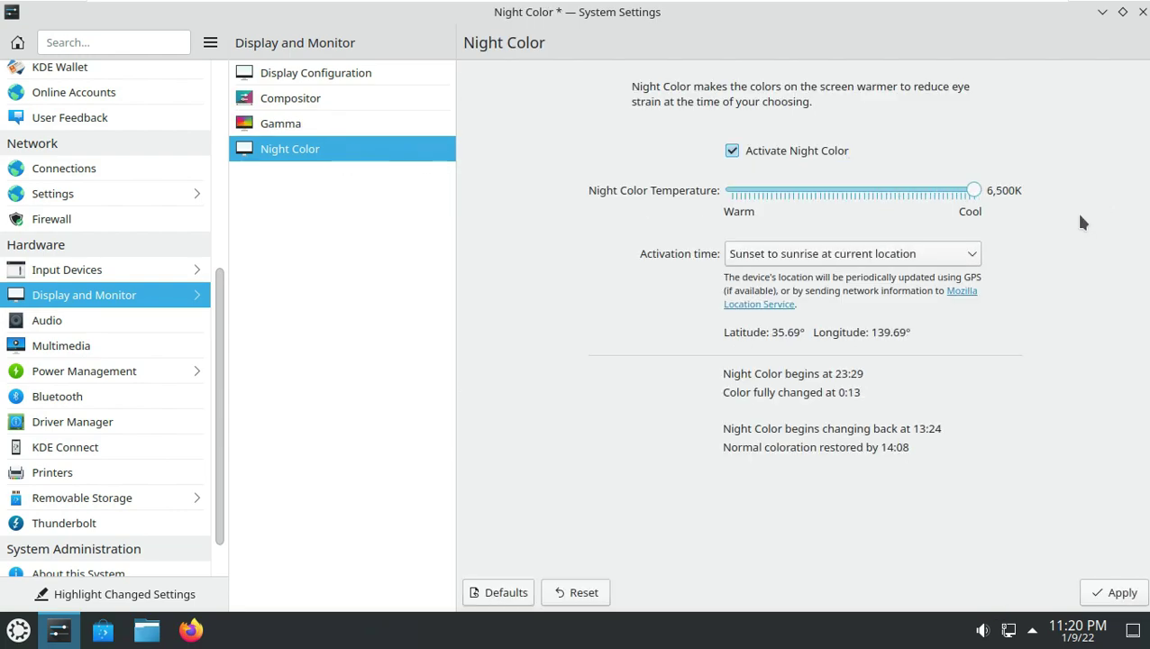
drag(783, 193, 728, 284)
click(1093, 587)
Review the Input Devices settings: the keyboard's layouts and advanced options, then Mouse, Game Controller, Graphic Tablet and Touchpad.
click(158, 266)
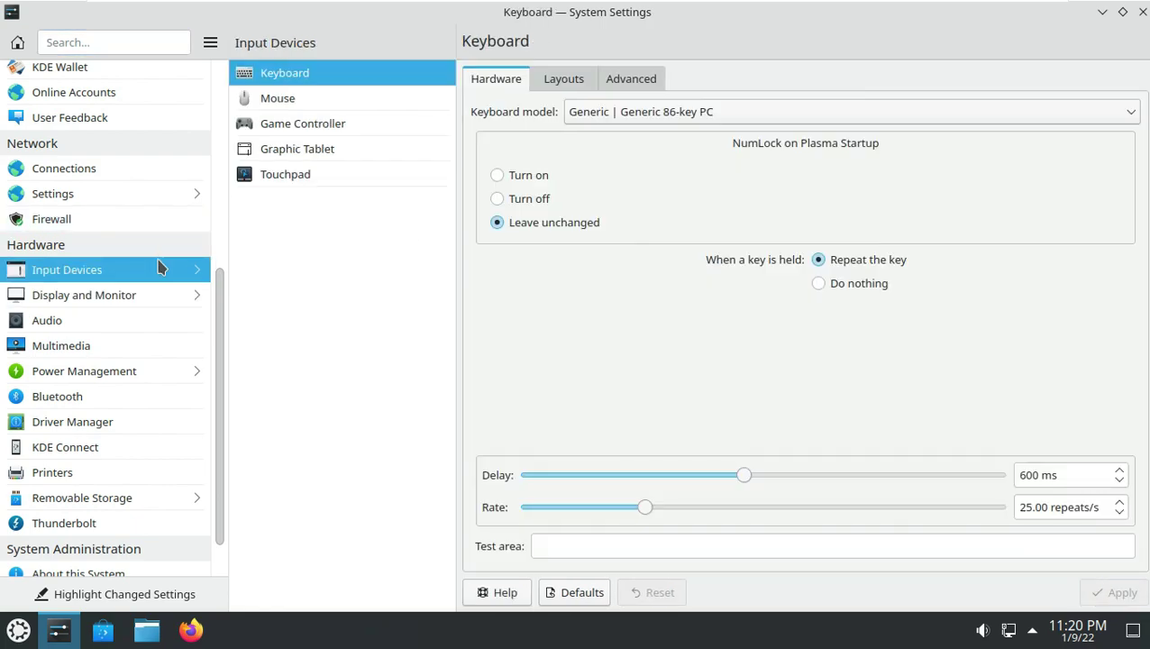
click(568, 78)
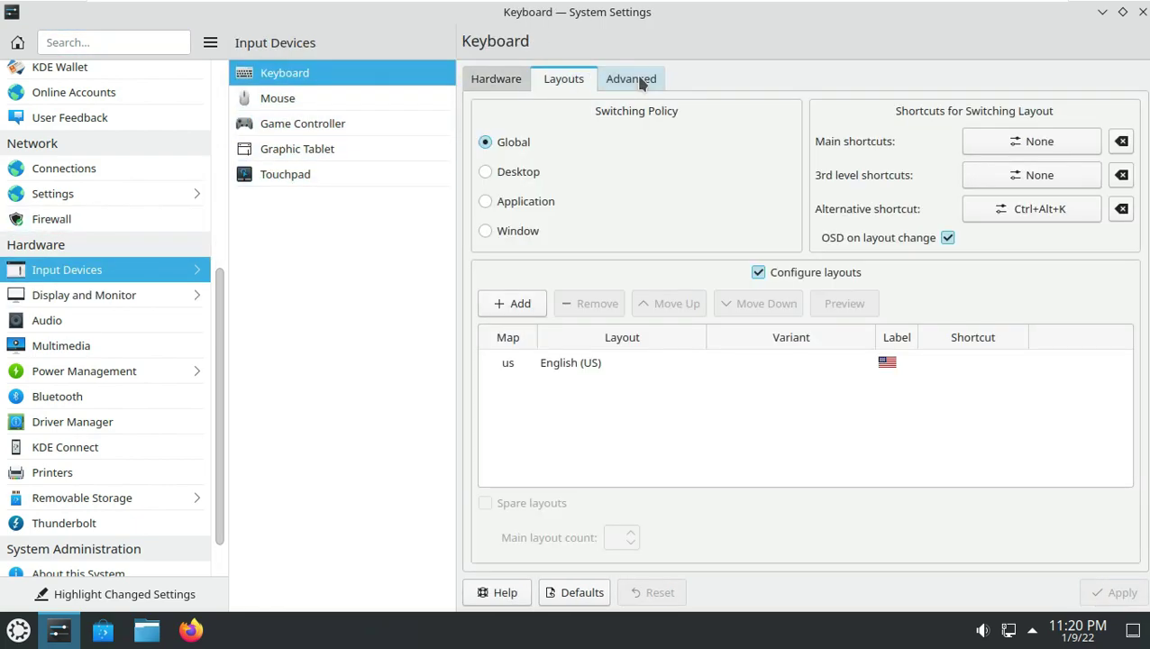
click(641, 83)
click(338, 96)
click(339, 121)
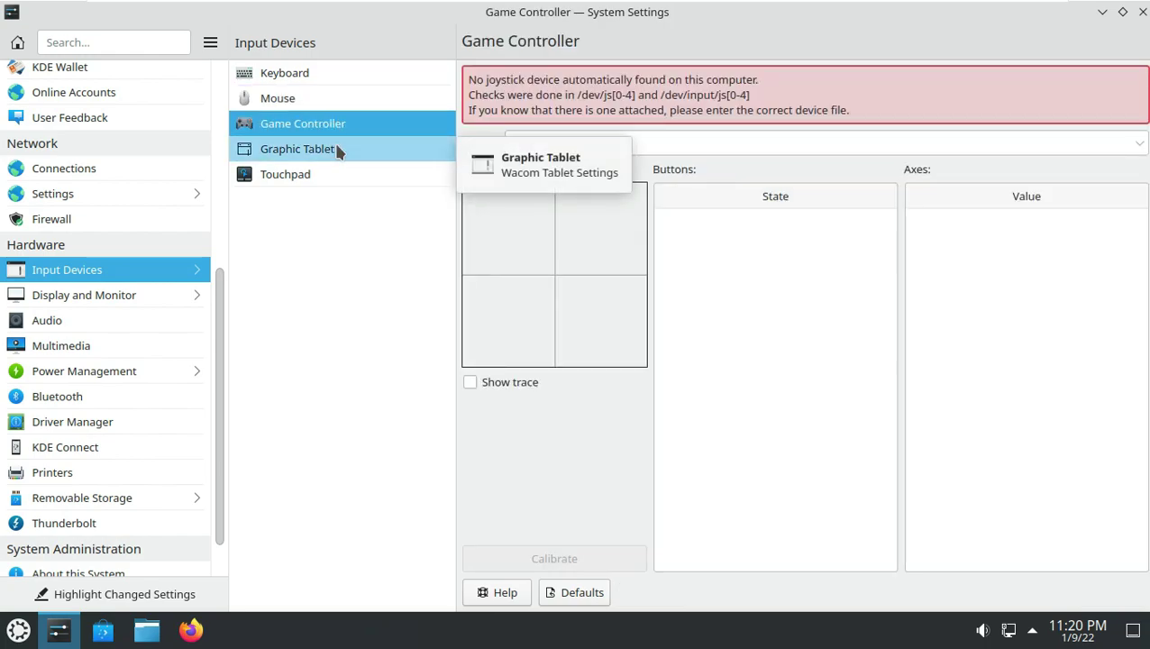
click(339, 151)
click(333, 176)
Examine the network settings: Firewall, Windows Shares, Cookies, SSL Preferences, Connection Preferences and Connections.
scroll(148, 285, up, 1)
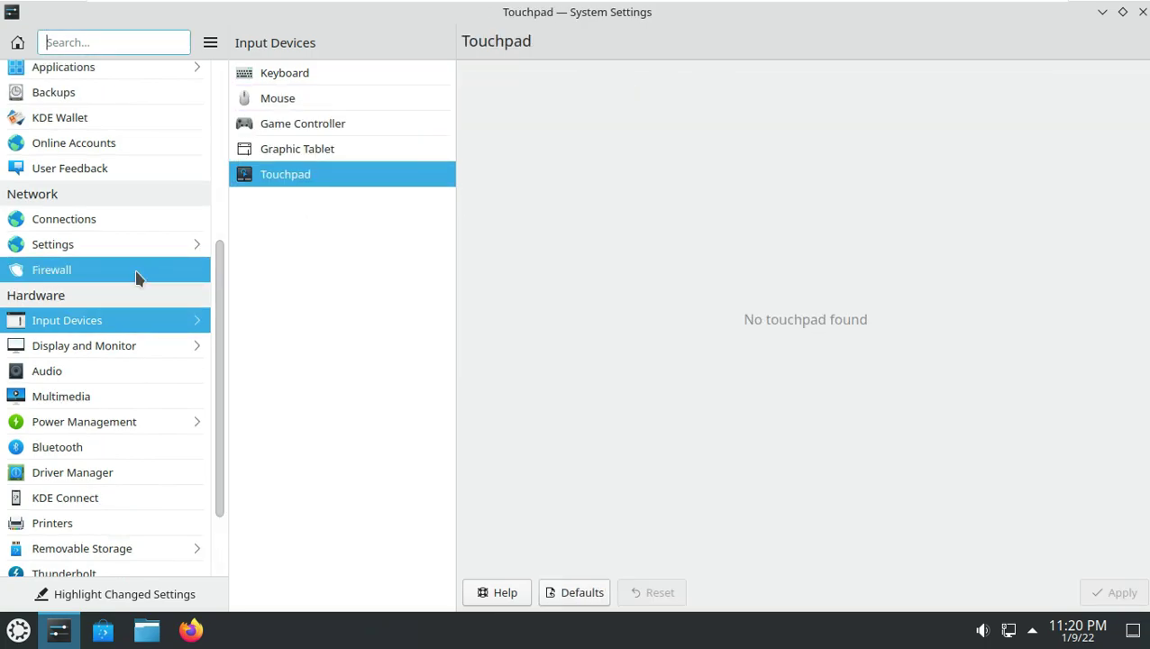
click(137, 275)
click(134, 256)
click(279, 173)
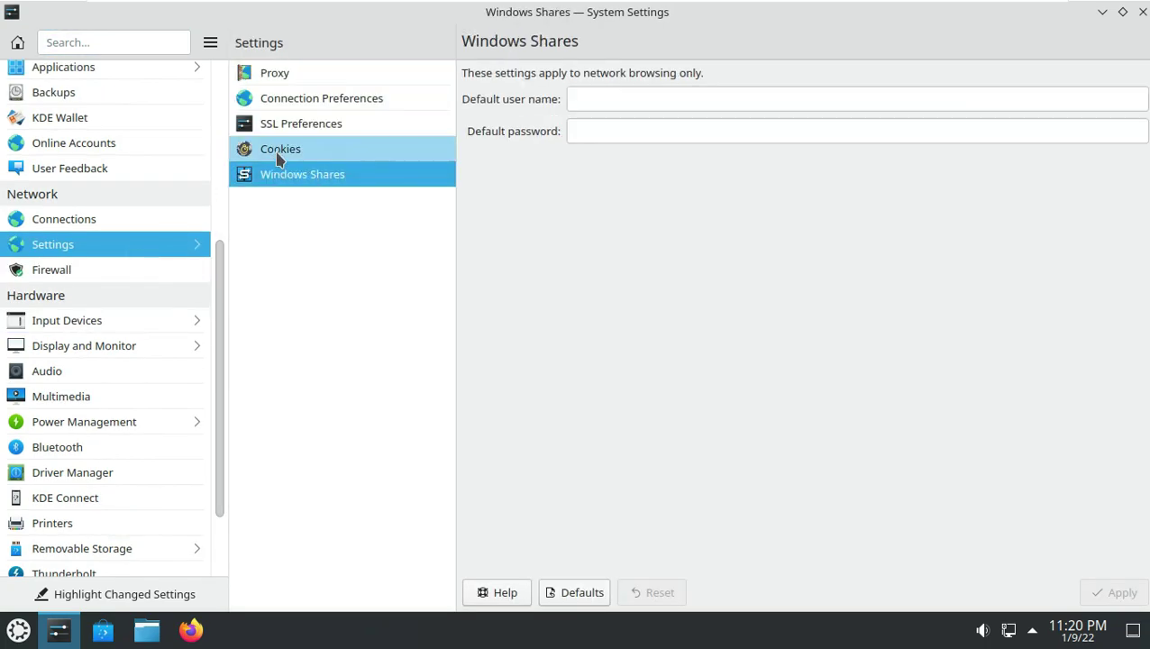
click(280, 153)
click(292, 126)
click(270, 100)
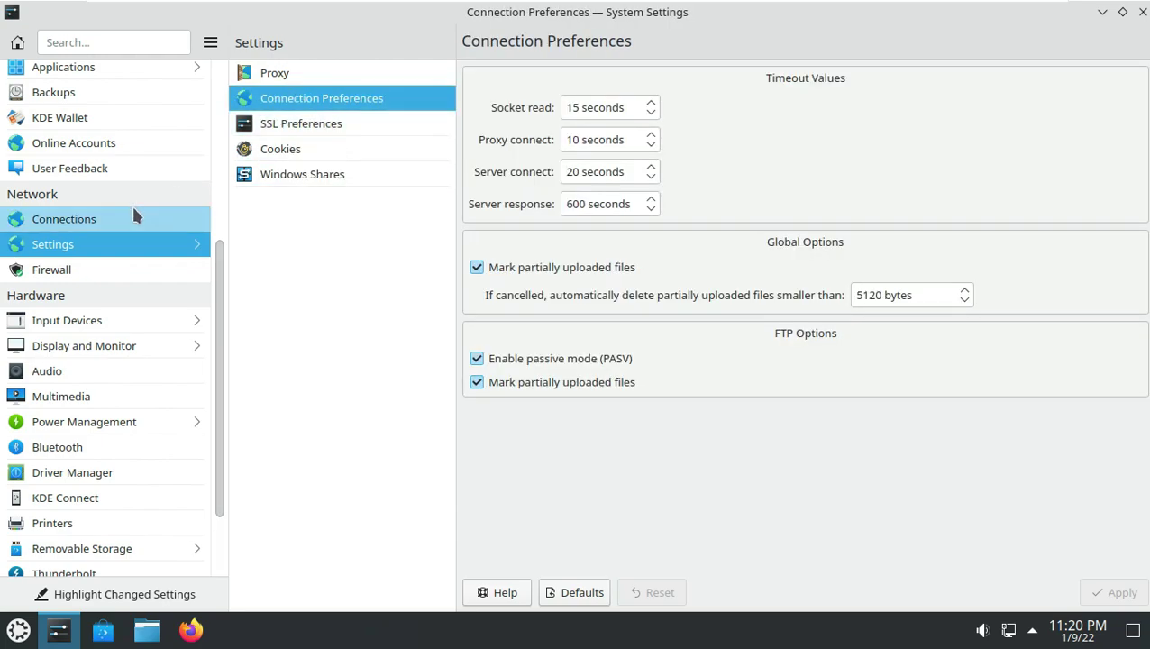
click(133, 216)
Look through the User Feedback, Online Accounts, KDE Wallet and Backups settings.
scroll(154, 243, up, 1)
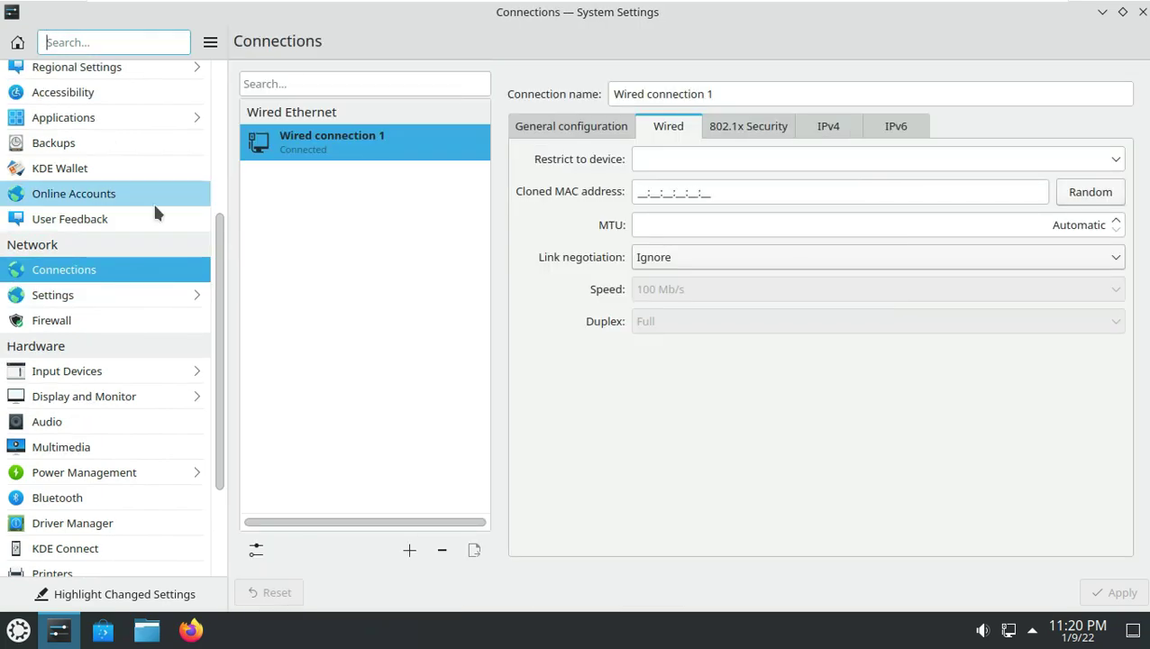
click(157, 220)
drag(216, 290, 219, 152)
click(128, 447)
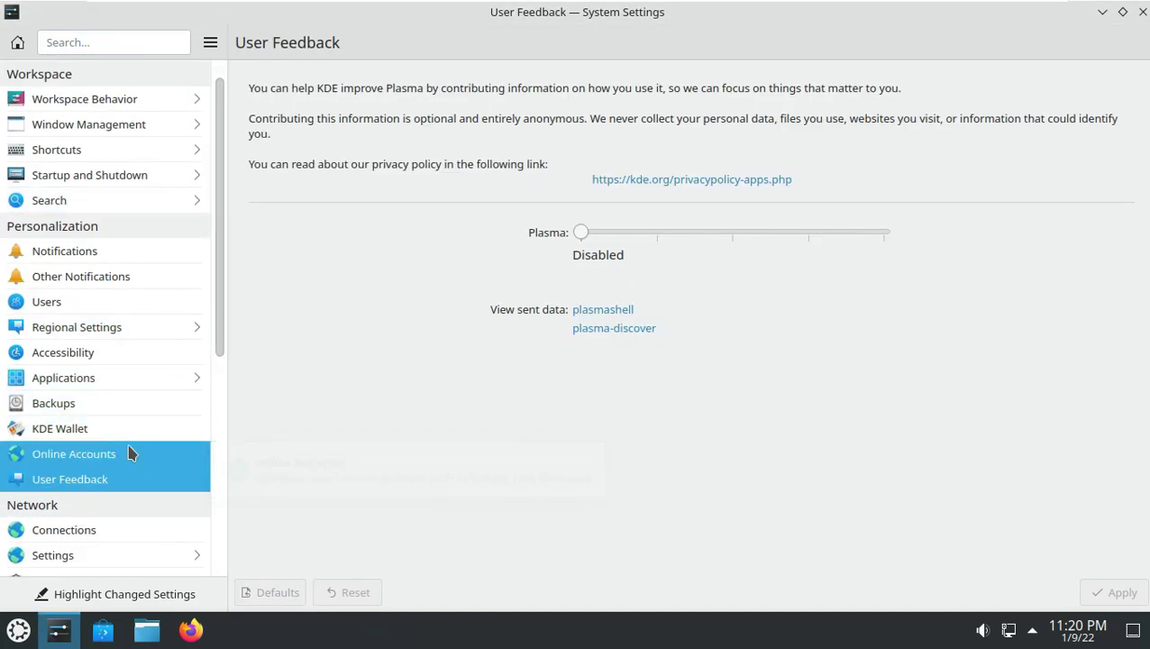
click(129, 425)
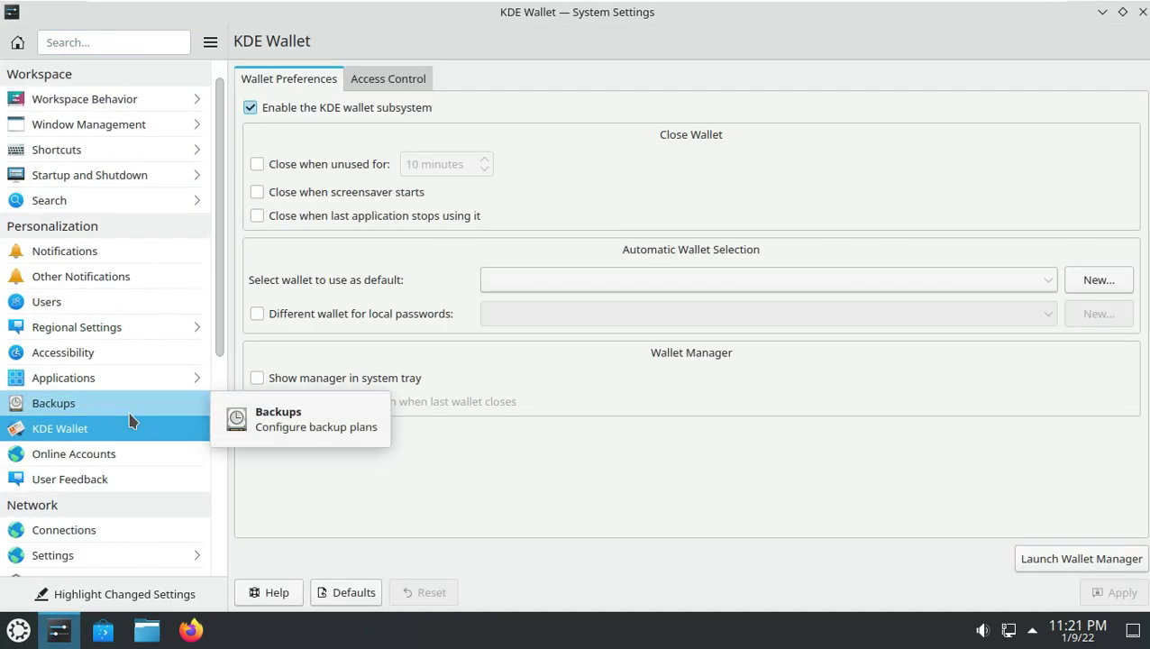
click(133, 402)
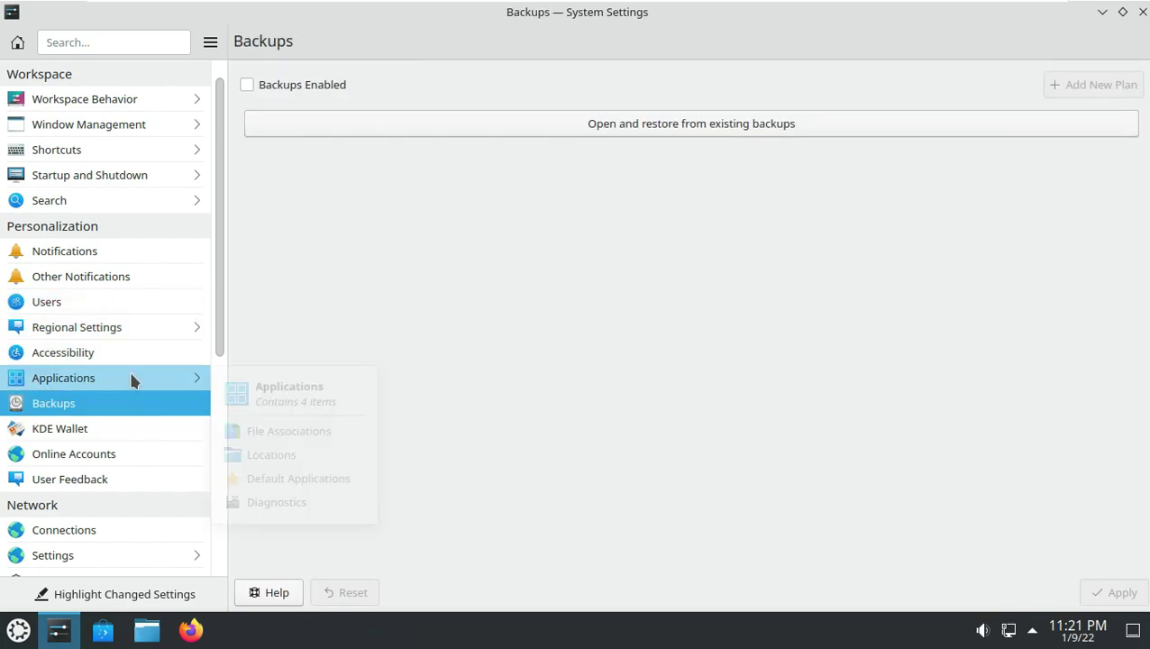
View the File Associations settings and the Accessibility options for modifier keys, mouse navigation and screen reader.
click(130, 379)
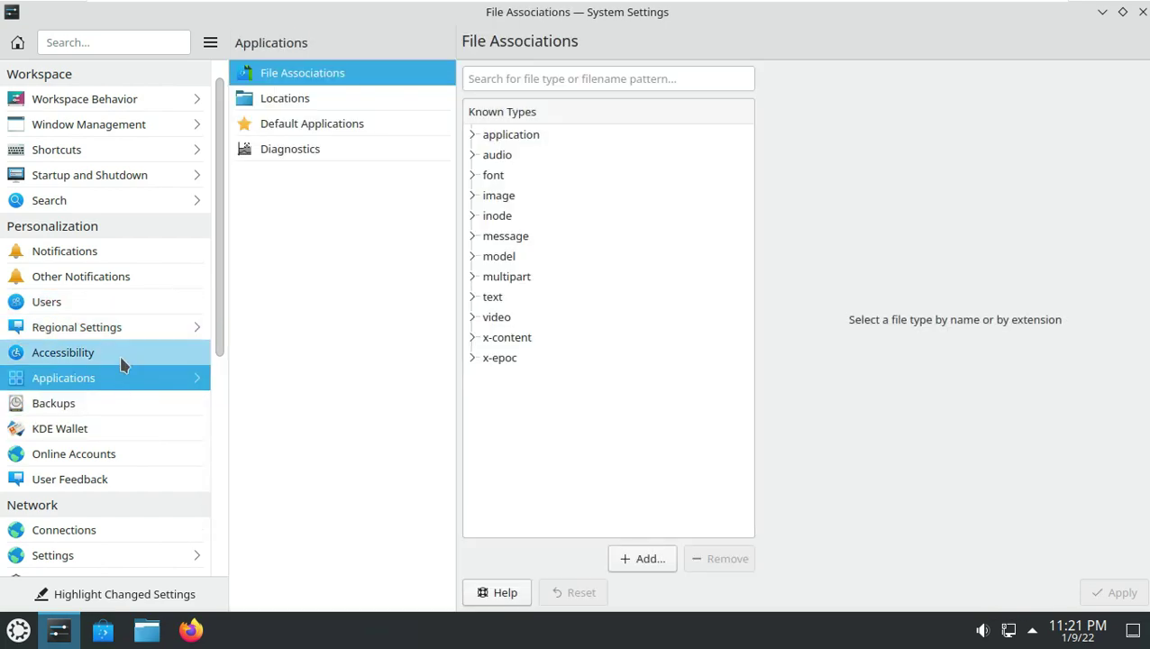
click(124, 355)
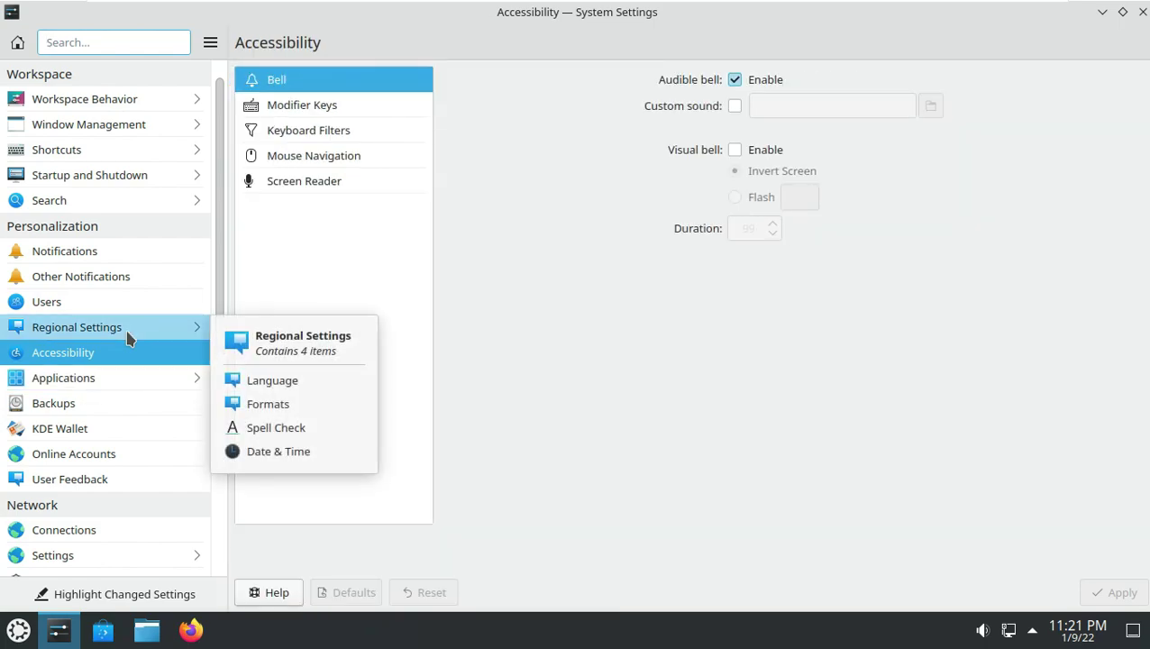
click(302, 104)
click(316, 157)
click(316, 179)
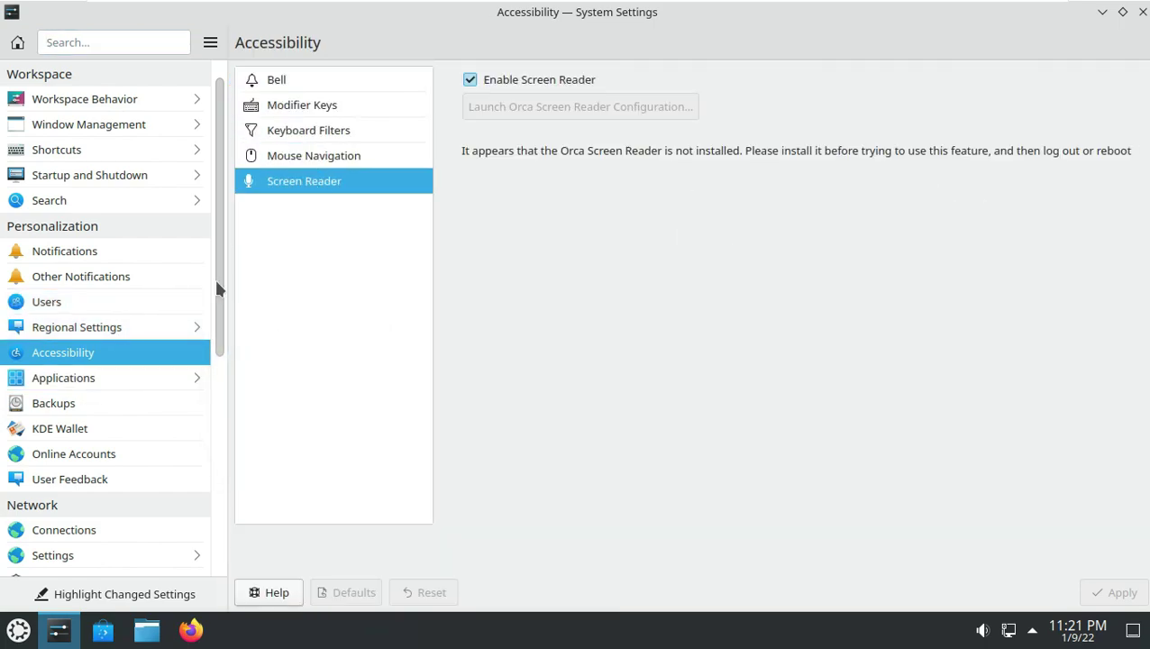
Review the Regional Settings for language, formats, spell check and date and time, including the time zone list.
click(152, 326)
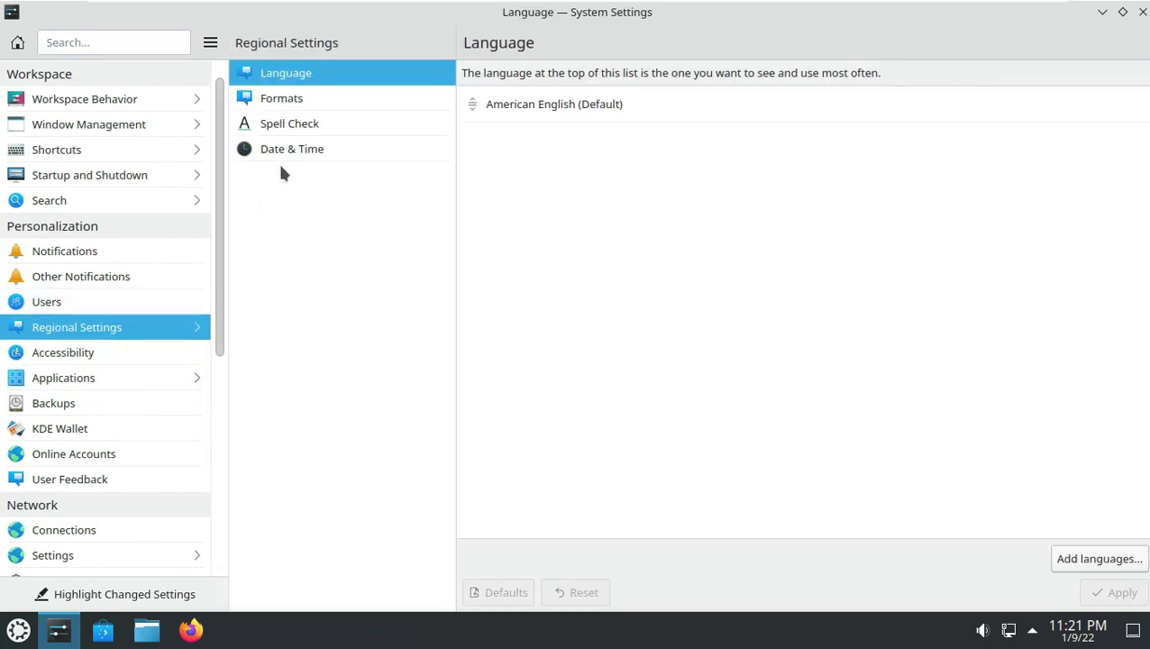
click(277, 99)
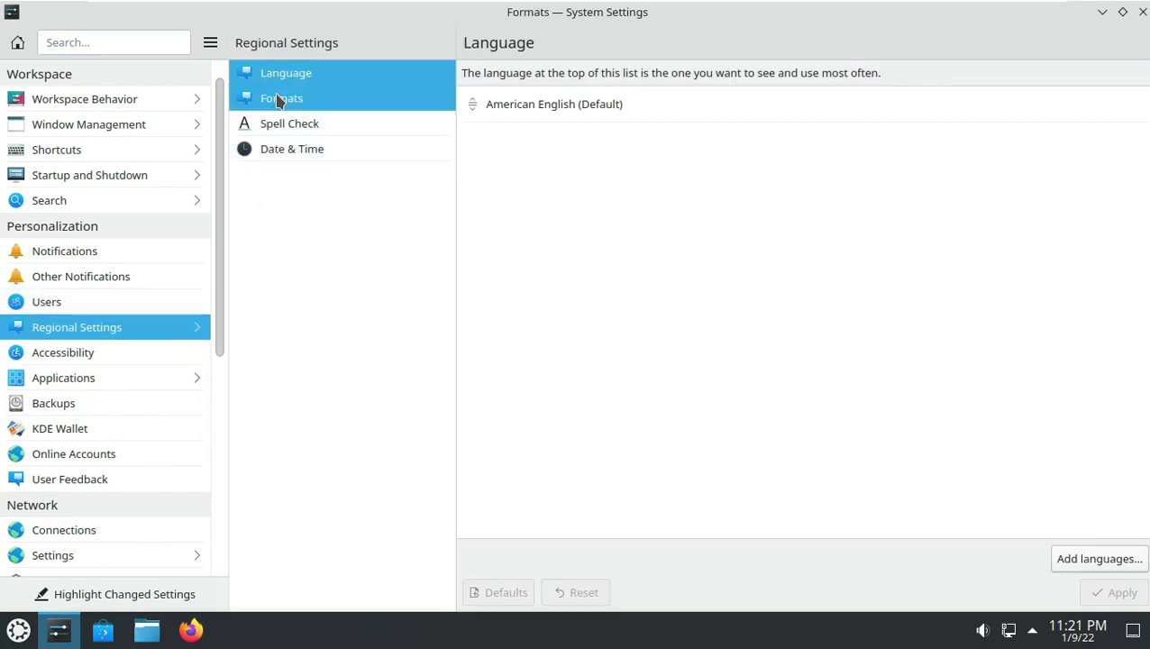
click(290, 131)
click(290, 150)
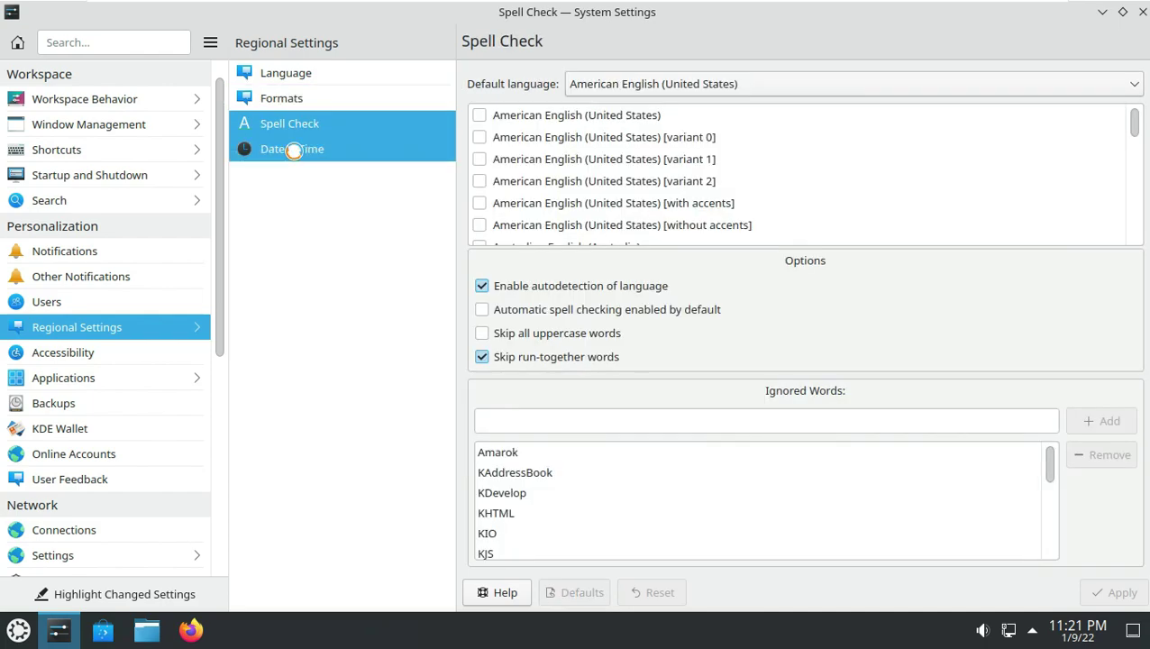
click(590, 83)
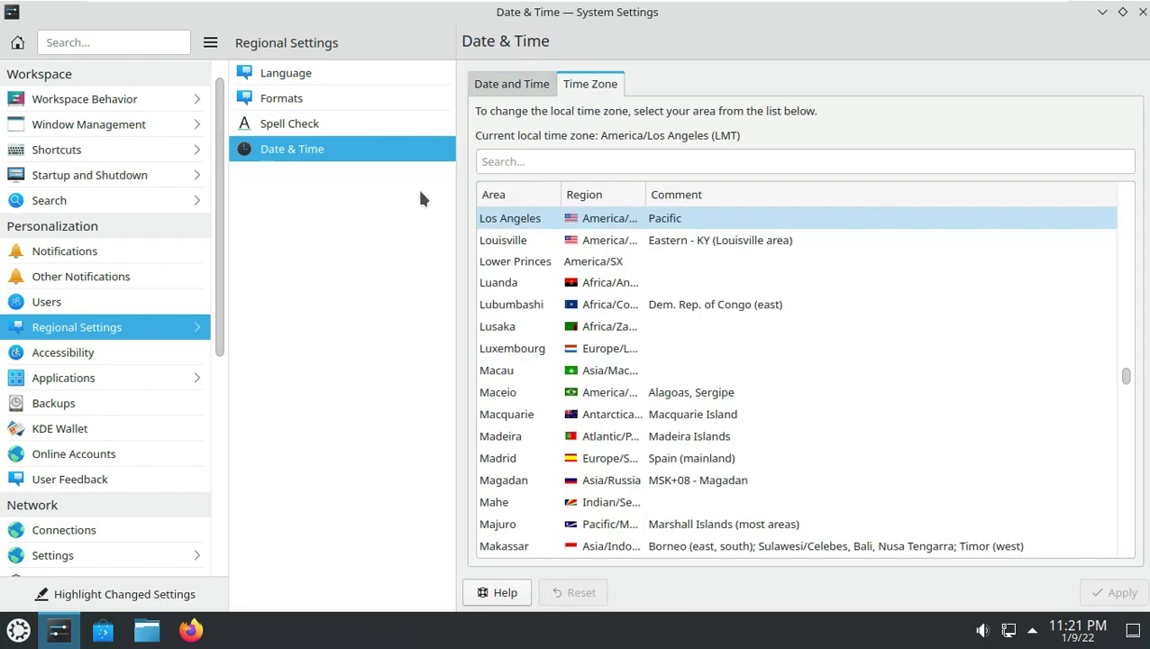
View the Users, Other Notifications and Notifications settings under Personalization.
click(155, 297)
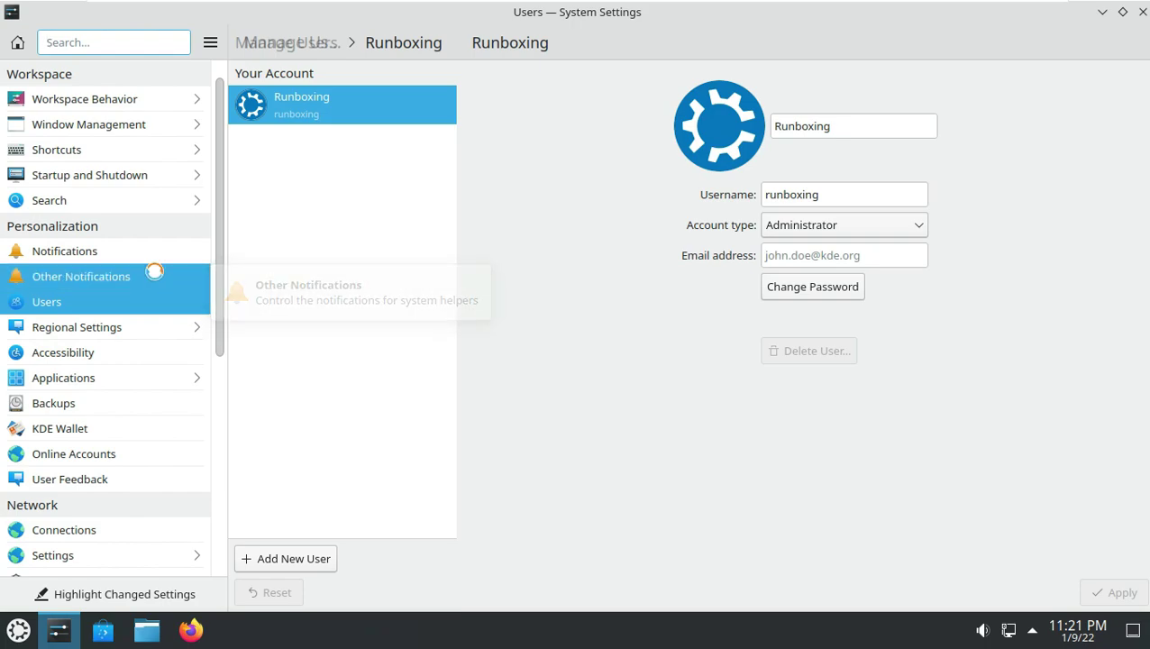
click(155, 276)
click(157, 259)
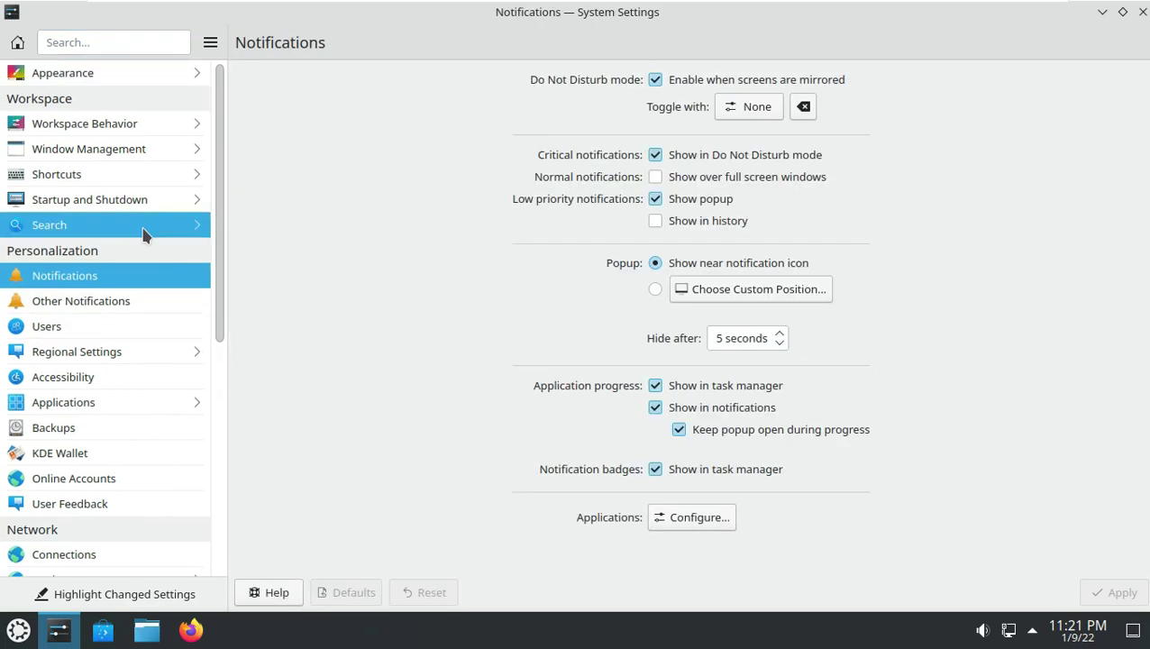
Look through the pages of the workspace Search settings.
click(146, 233)
click(275, 107)
click(304, 127)
Review the Startup and Shutdown pages for login screen, autostart, background services and desktop session, and open the Shortcuts settings.
click(153, 207)
click(285, 99)
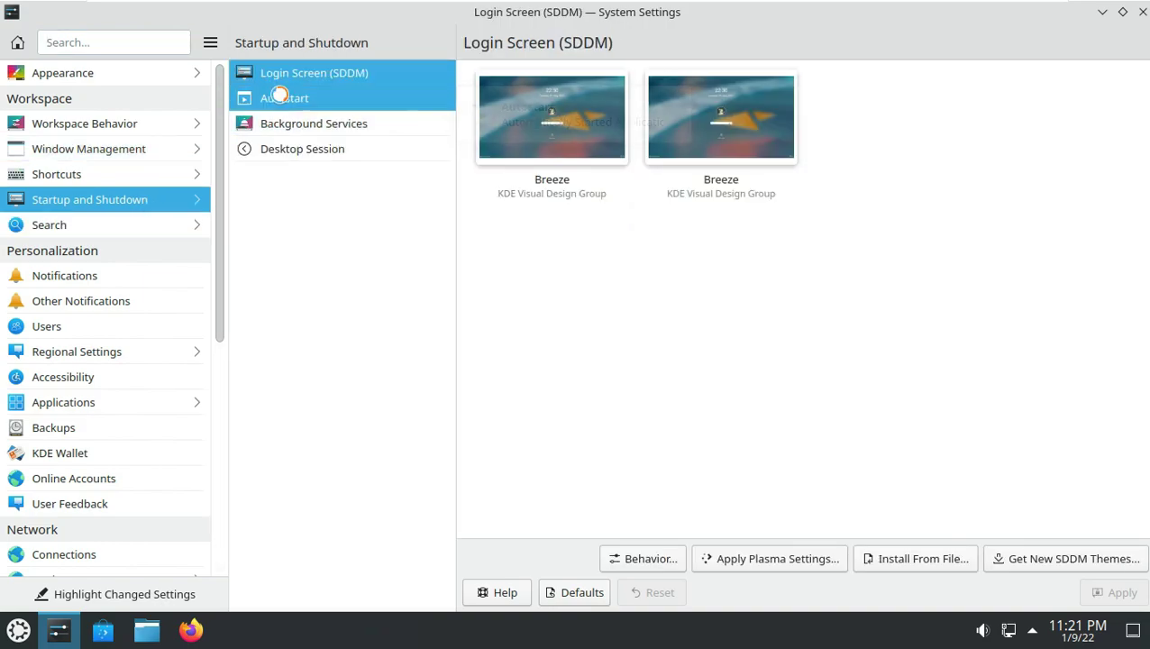
click(287, 125)
click(293, 150)
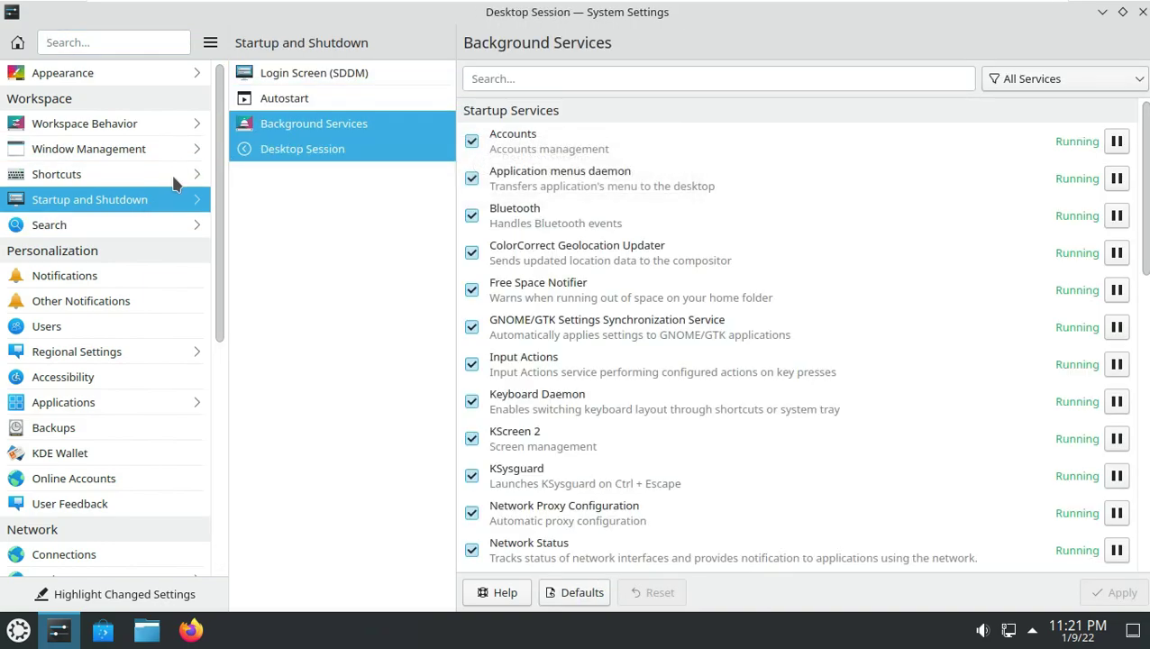
click(173, 176)
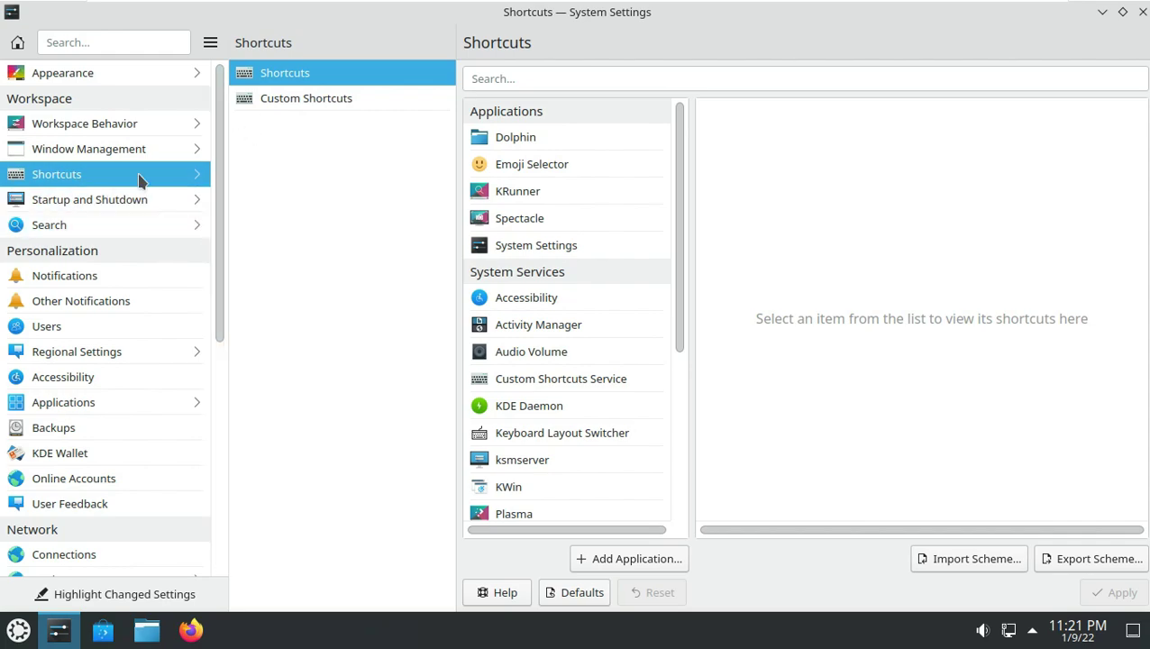
Review the Window Management pages for task switcher, KWin scripts and window rules, plus the Window Behavior options from titlebar actions to advanced.
click(159, 156)
click(288, 99)
click(284, 123)
click(287, 150)
click(306, 76)
click(590, 80)
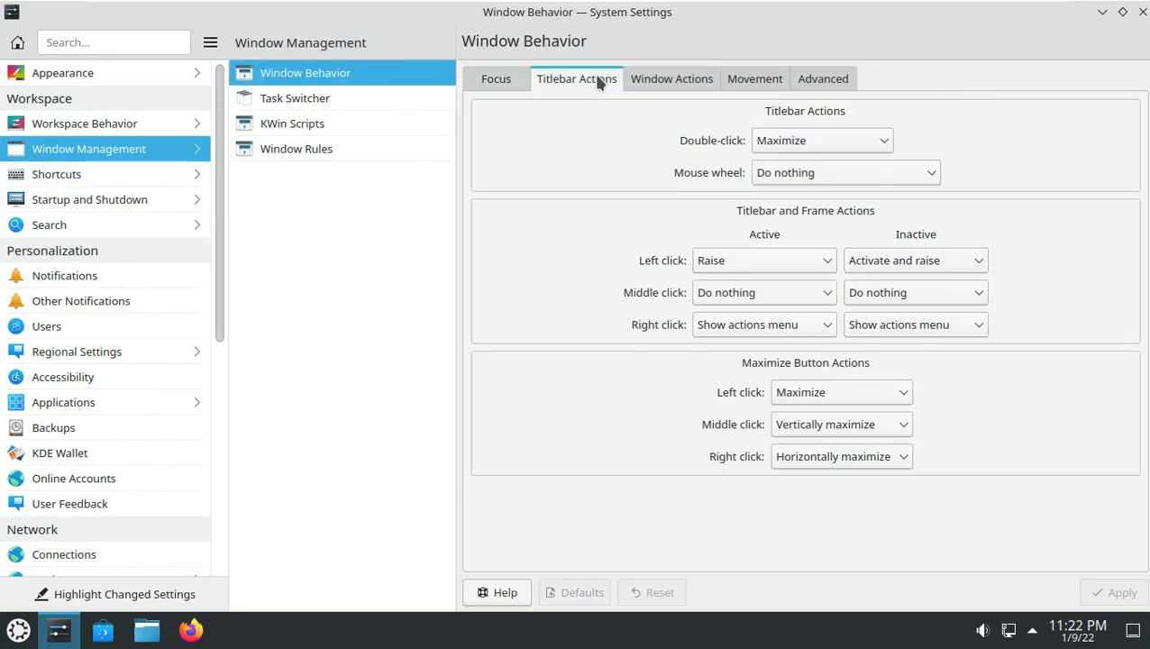
click(667, 78)
click(746, 80)
click(846, 72)
Look through the Workspace Behavior pages, including desktop effects, screen edges and screen locking, view the global themes under Appearance, and close System Settings.
click(157, 123)
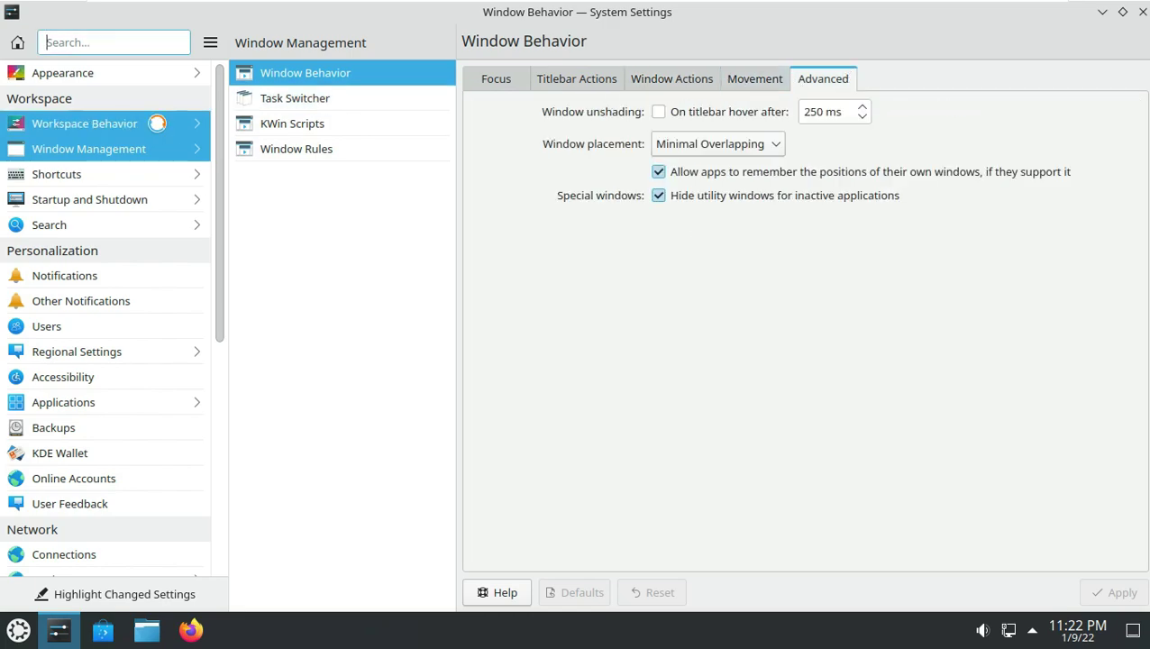
click(270, 98)
click(270, 123)
click(269, 153)
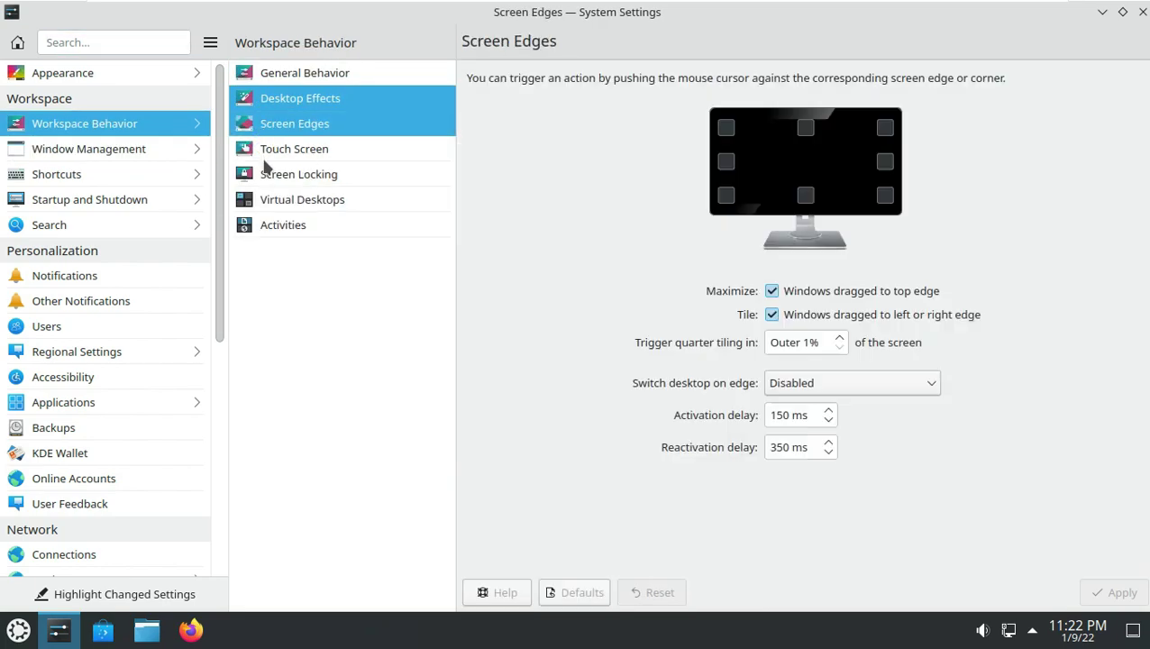
click(294, 197)
click(295, 172)
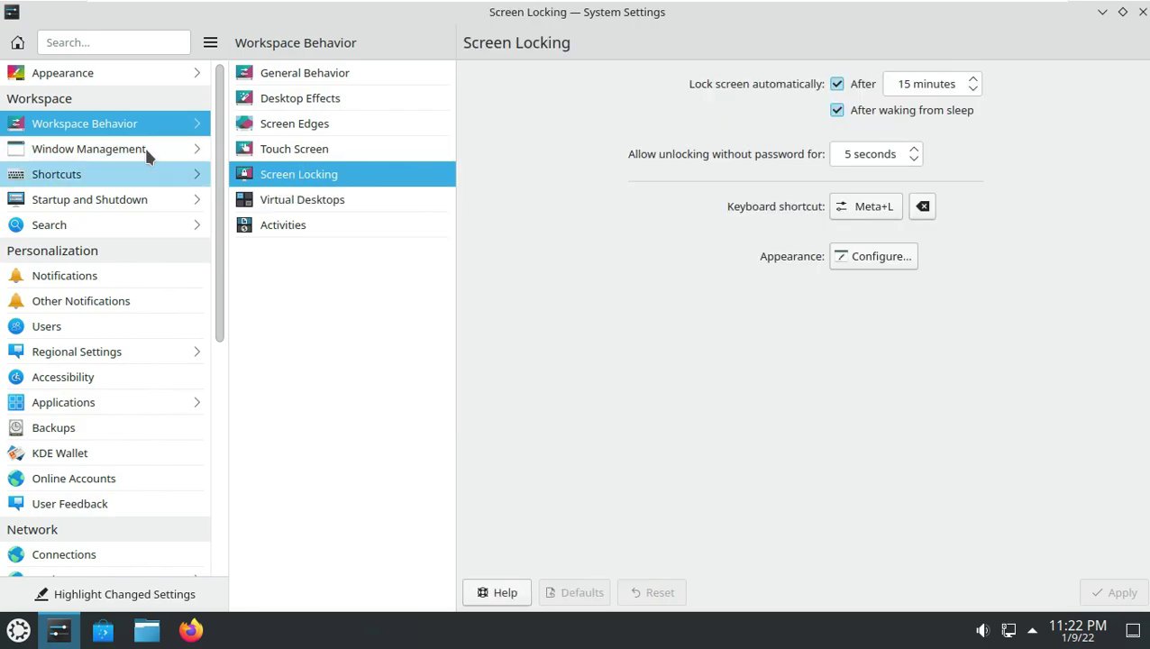
click(137, 75)
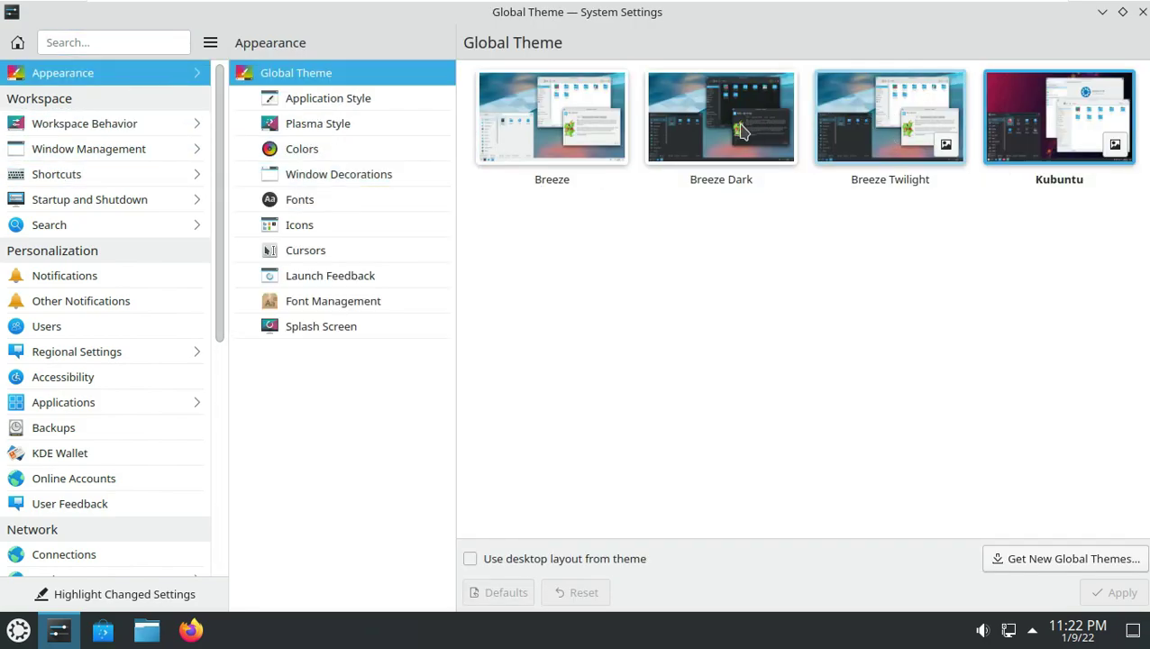
click(1141, 12)
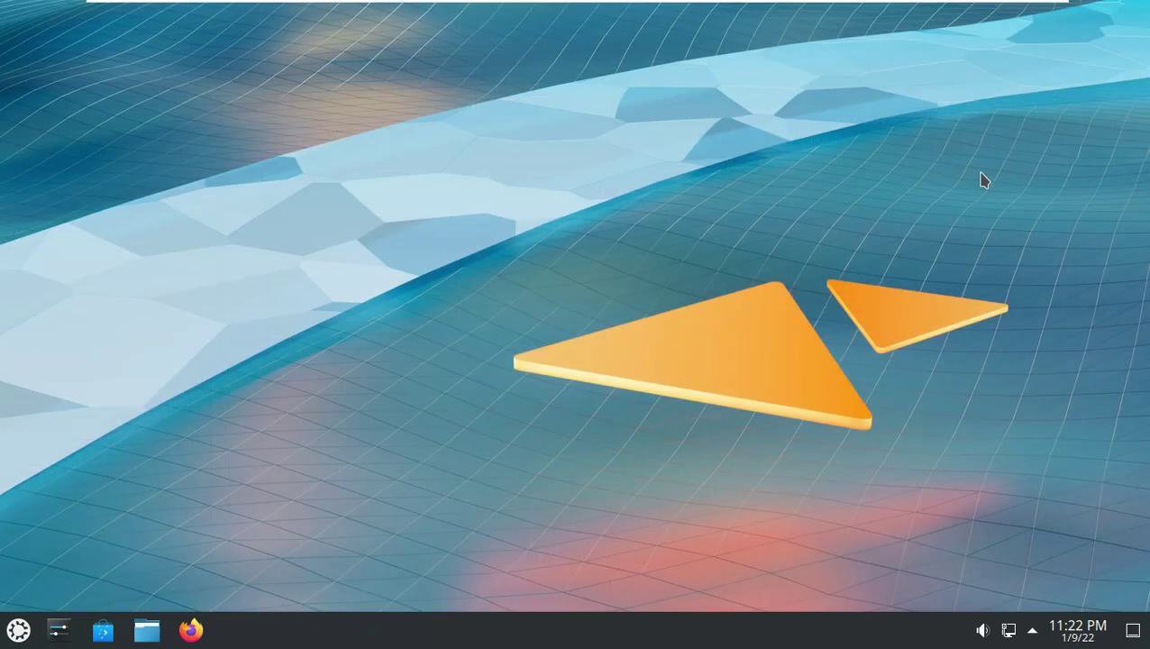
Browse the desktop wallpapers in a maximized settings window and set the desktop background to "summer 1am".
right_click(465, 158)
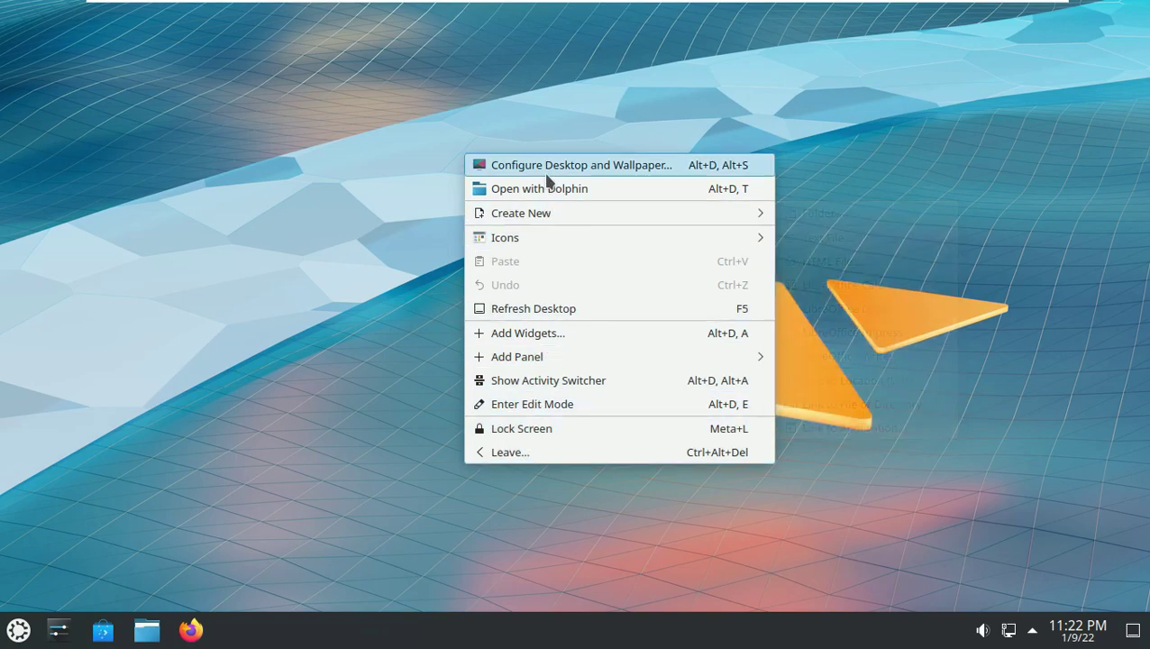
click(546, 177)
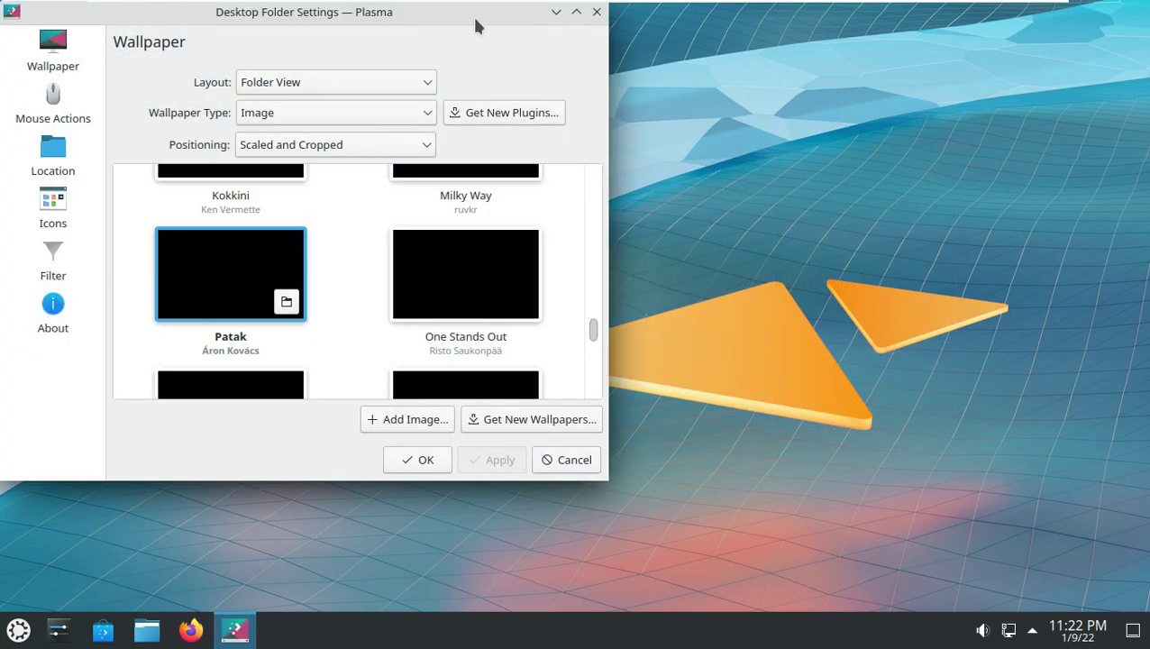
double_click(475, 22)
click(53, 323)
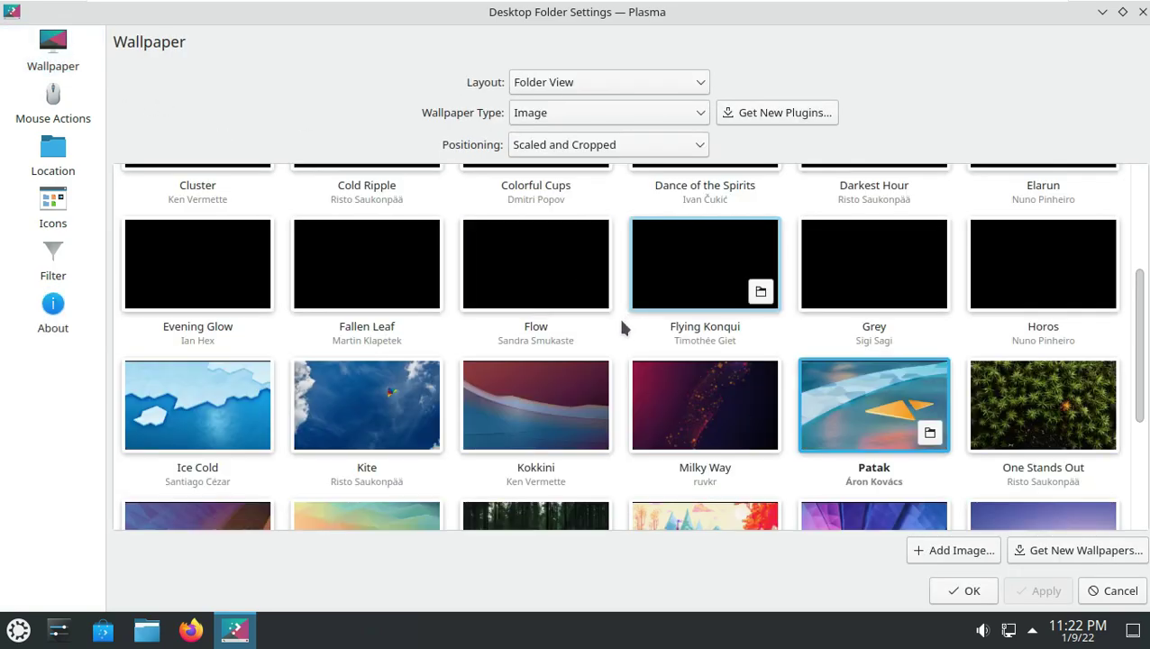
scroll(620, 315, up, 5)
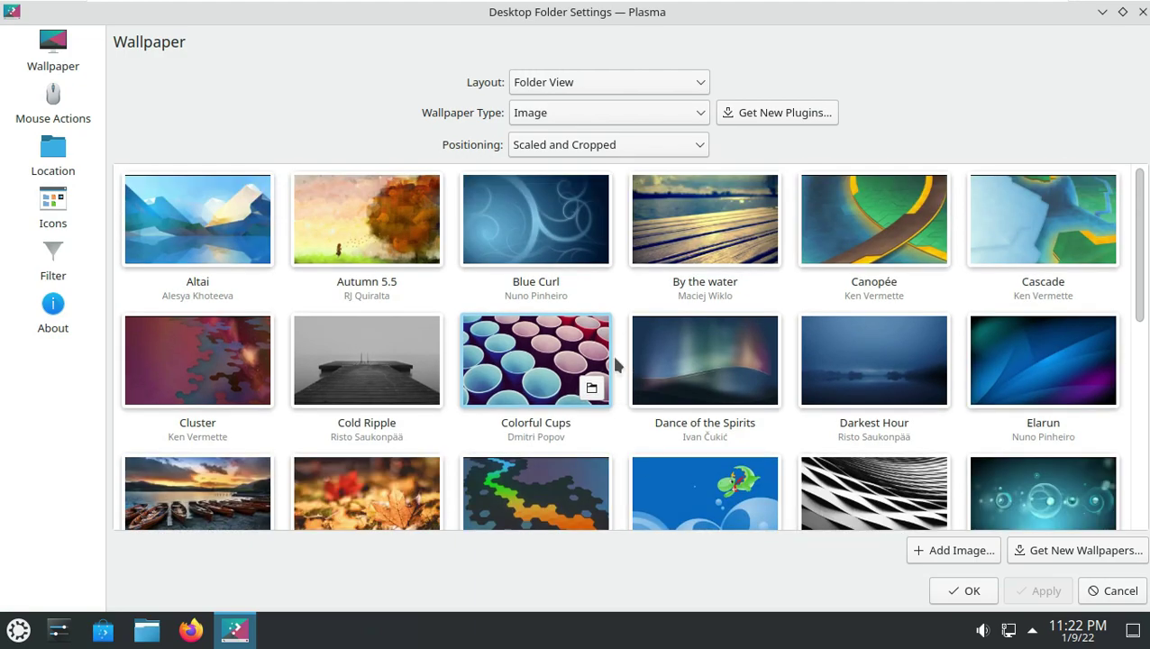
scroll(614, 361, down, 10)
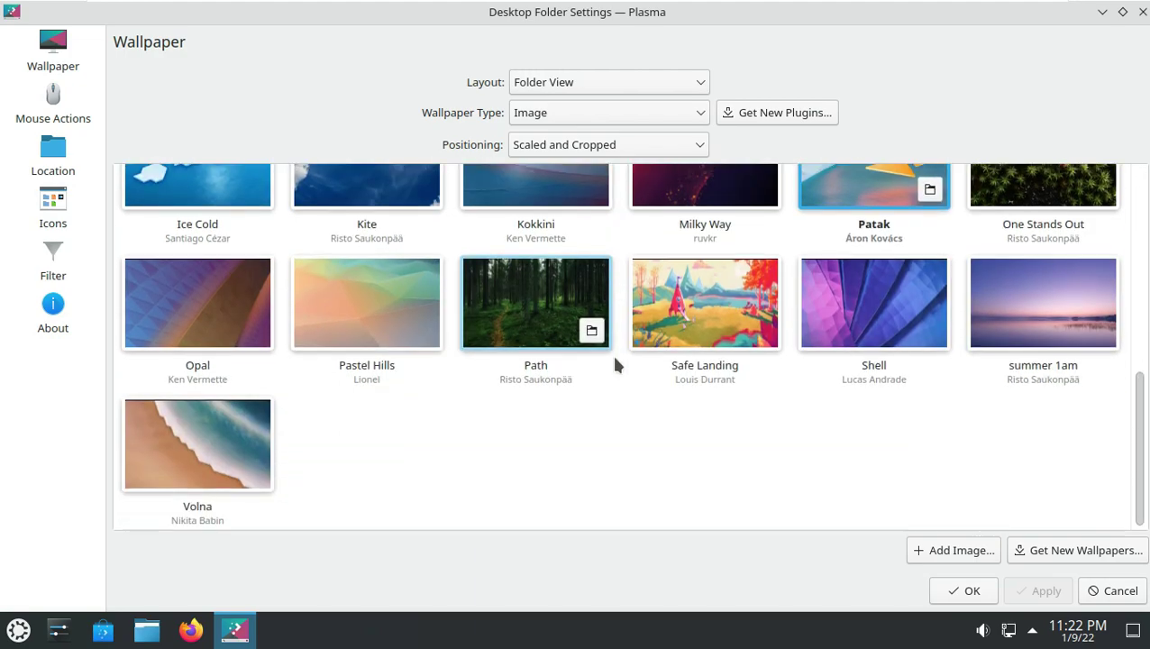
scroll(823, 448, up, 3)
click(1011, 419)
click(1065, 581)
click(958, 591)
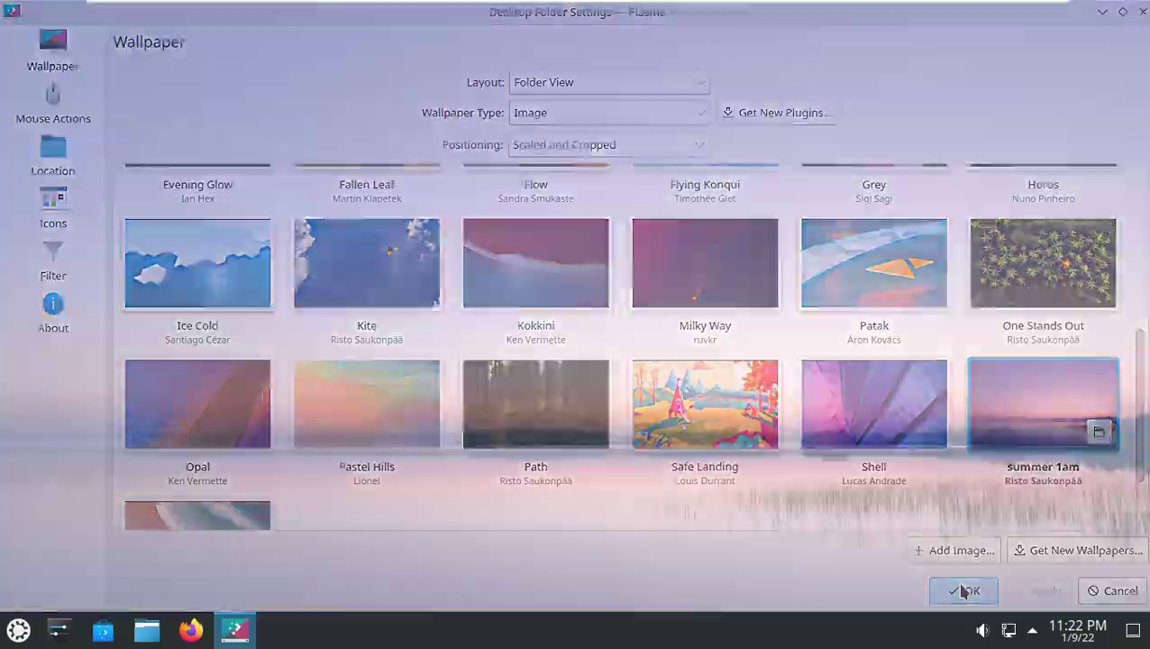
View the calendar, the hidden system tray items and the network connections, and return to the desktop.
click(1087, 635)
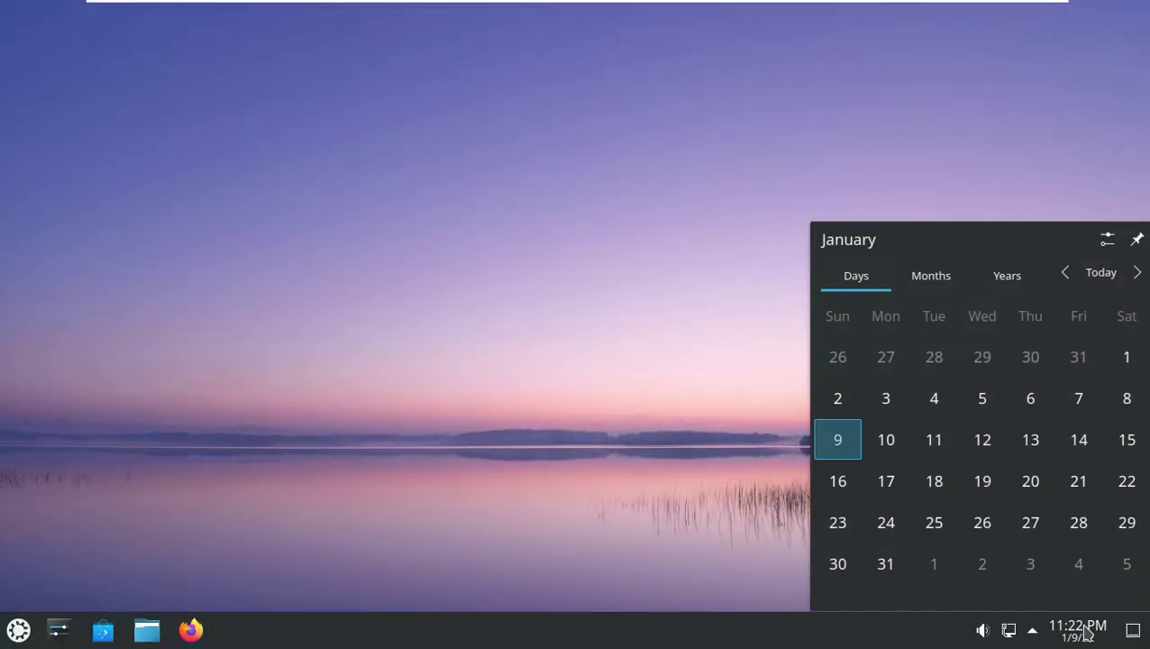
click(1035, 632)
click(1008, 631)
click(523, 354)
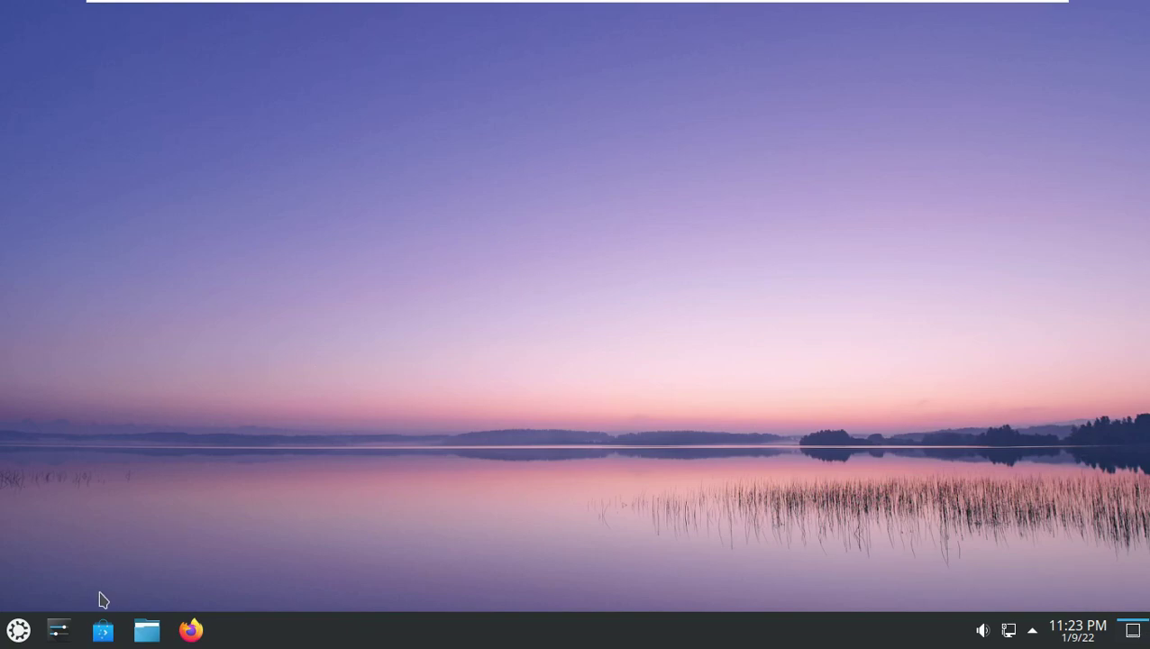
Open a maximized Dolphin window, browse to the 19.5 GiB internal drive, and show it in compact view and in details view.
click(144, 622)
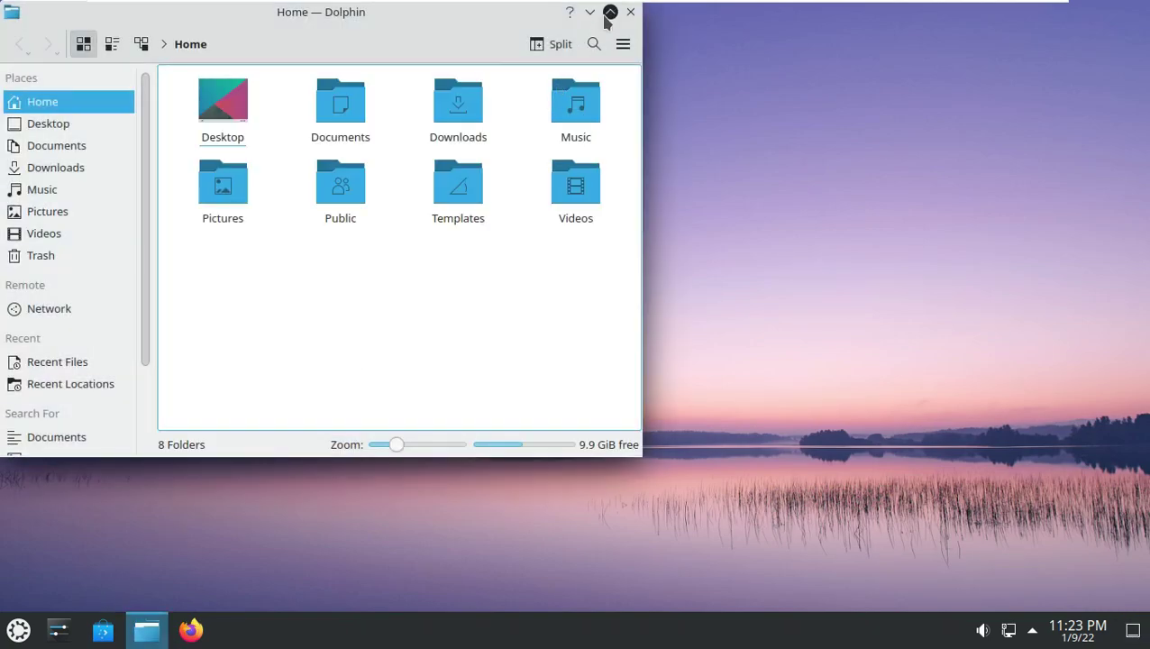
click(609, 13)
click(106, 556)
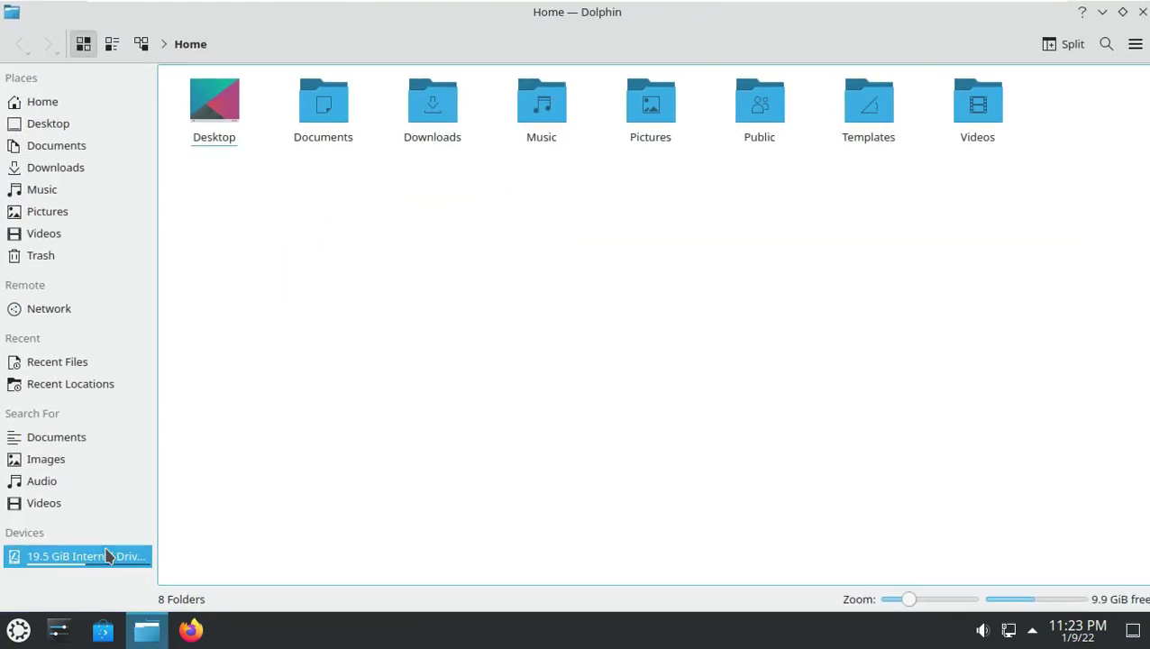
click(112, 44)
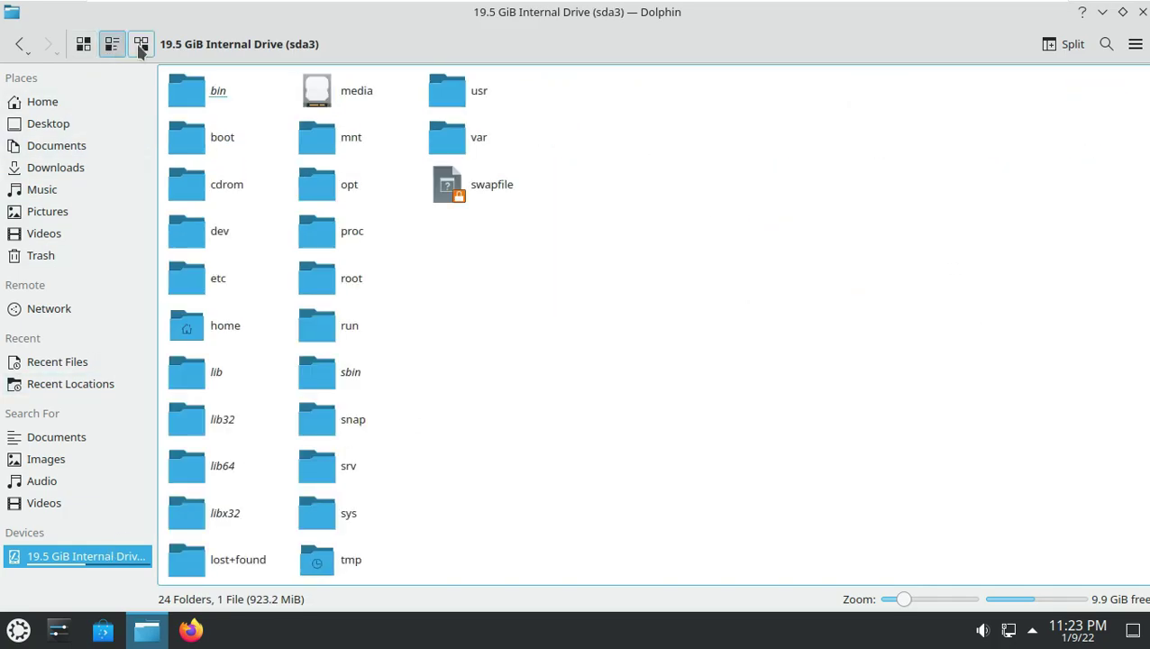
click(142, 45)
View the About Dolphin information with the file manager's version, and close Dolphin.
click(1136, 44)
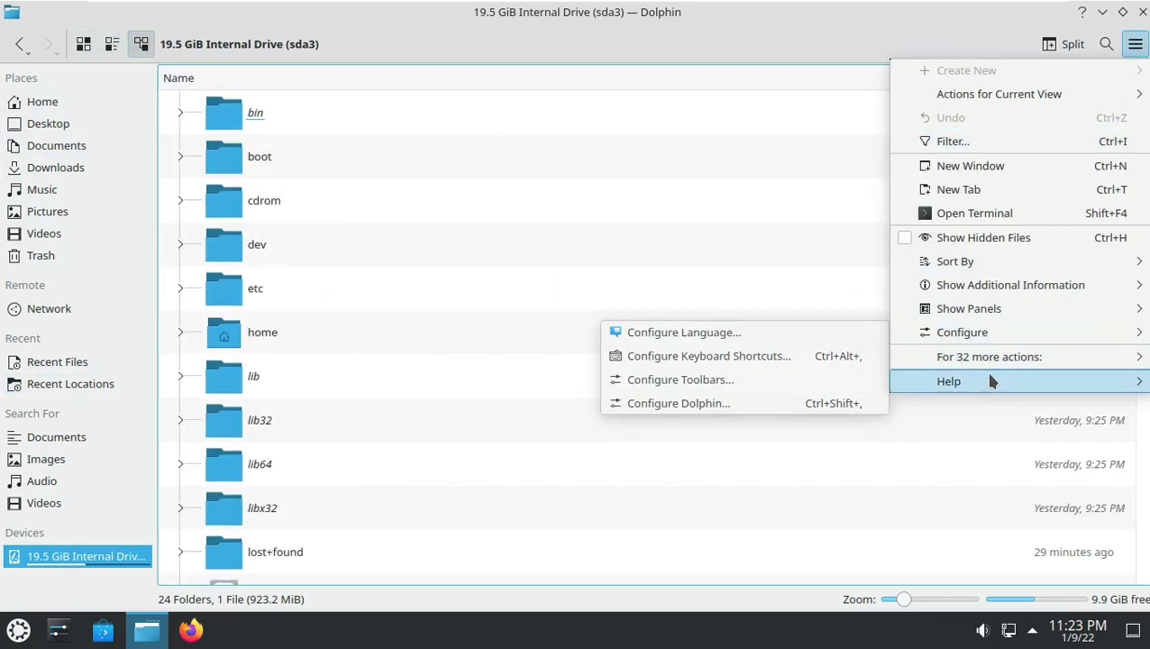
mouse_move(993, 380)
click(752, 478)
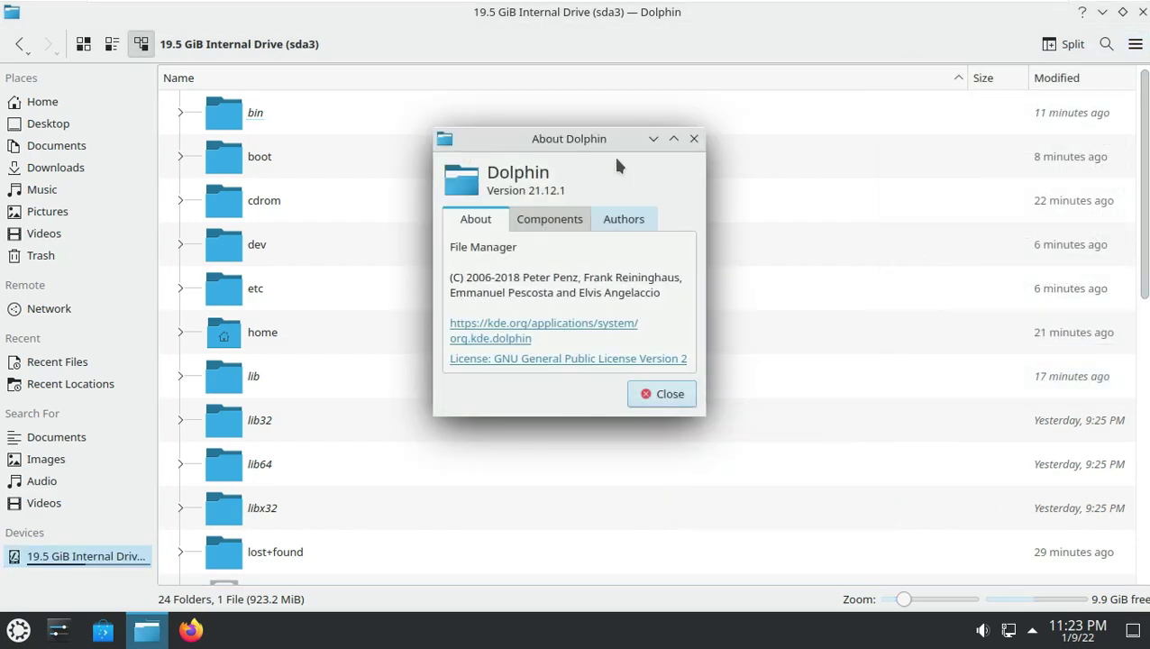
click(667, 395)
click(1143, 11)
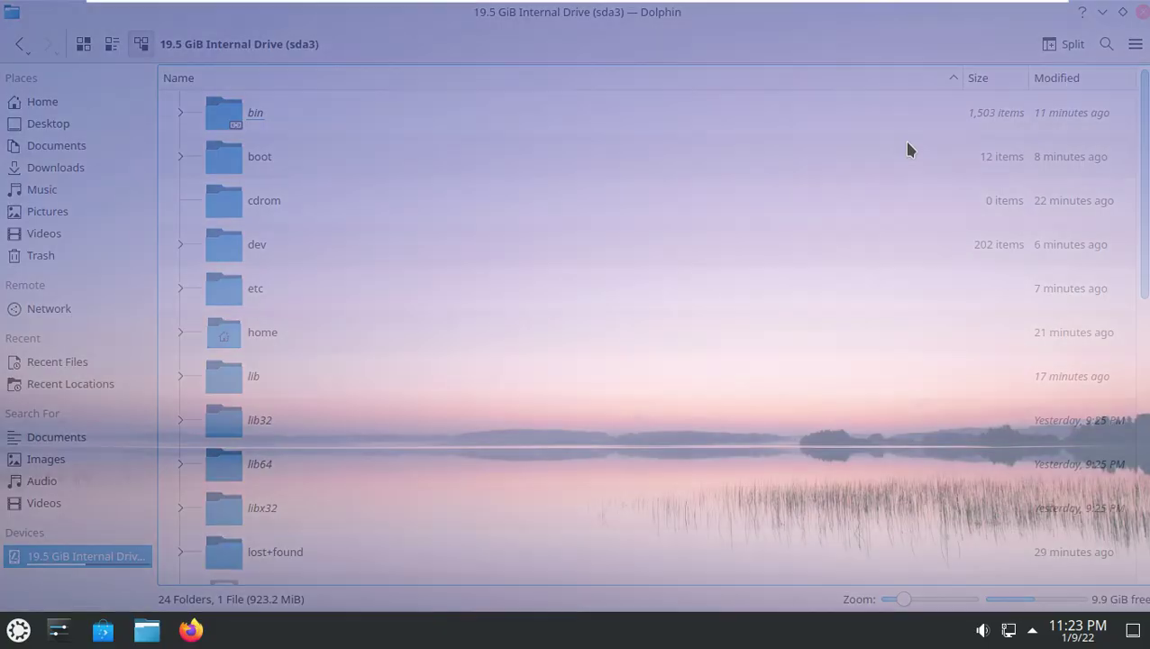
Look through the application launcher's categories, from All Applications and Games to Multimedia, System and Utilities.
click(18, 630)
mouse_move(119, 265)
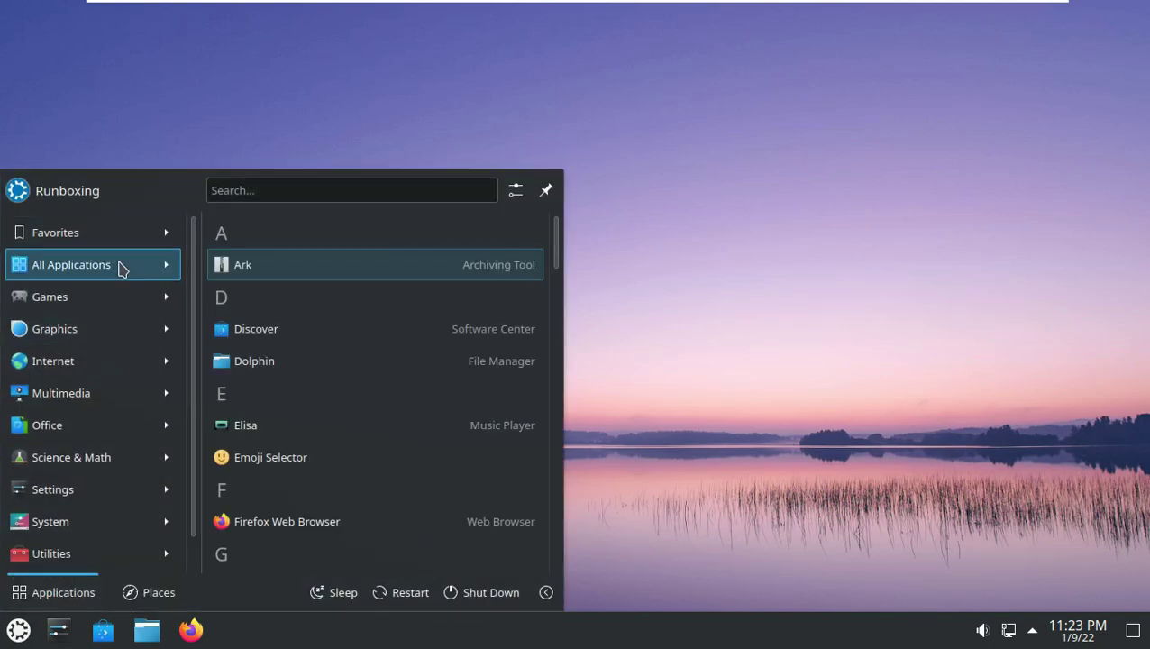
mouse_move(124, 301)
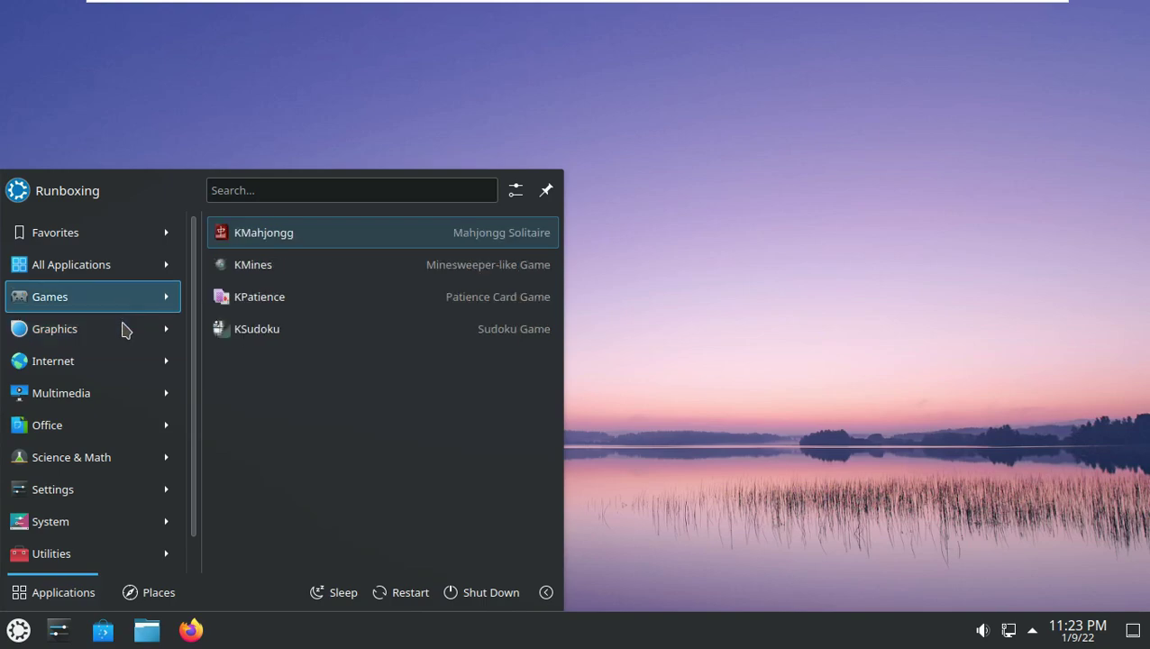
mouse_move(129, 369)
mouse_move(136, 400)
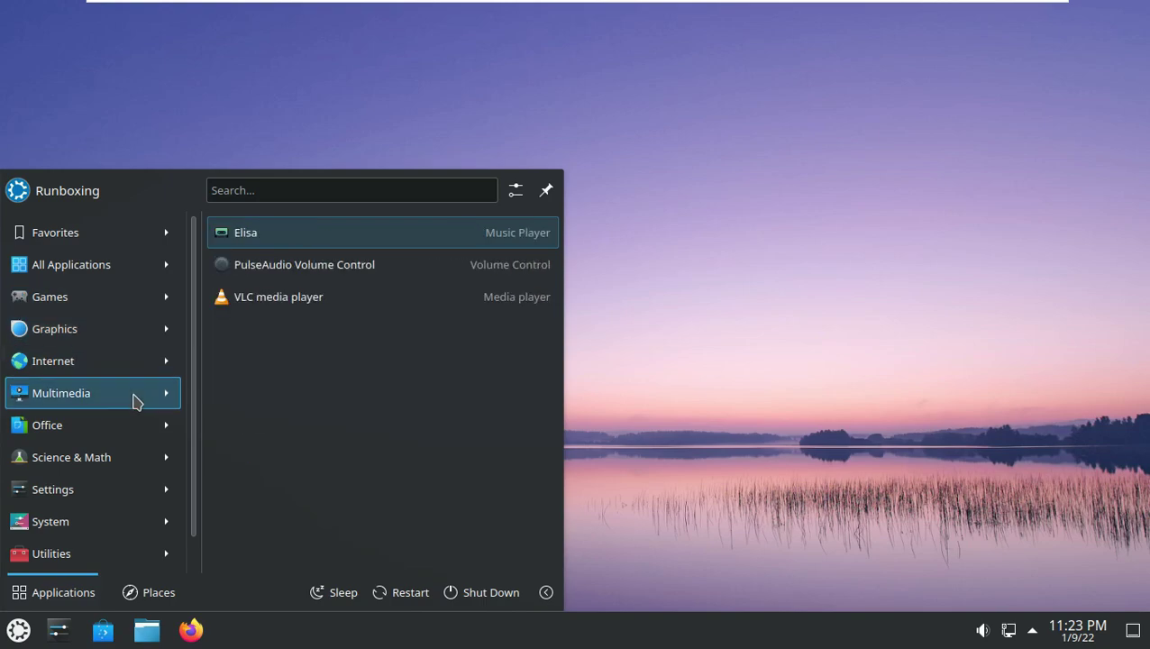
mouse_move(133, 467)
mouse_move(142, 532)
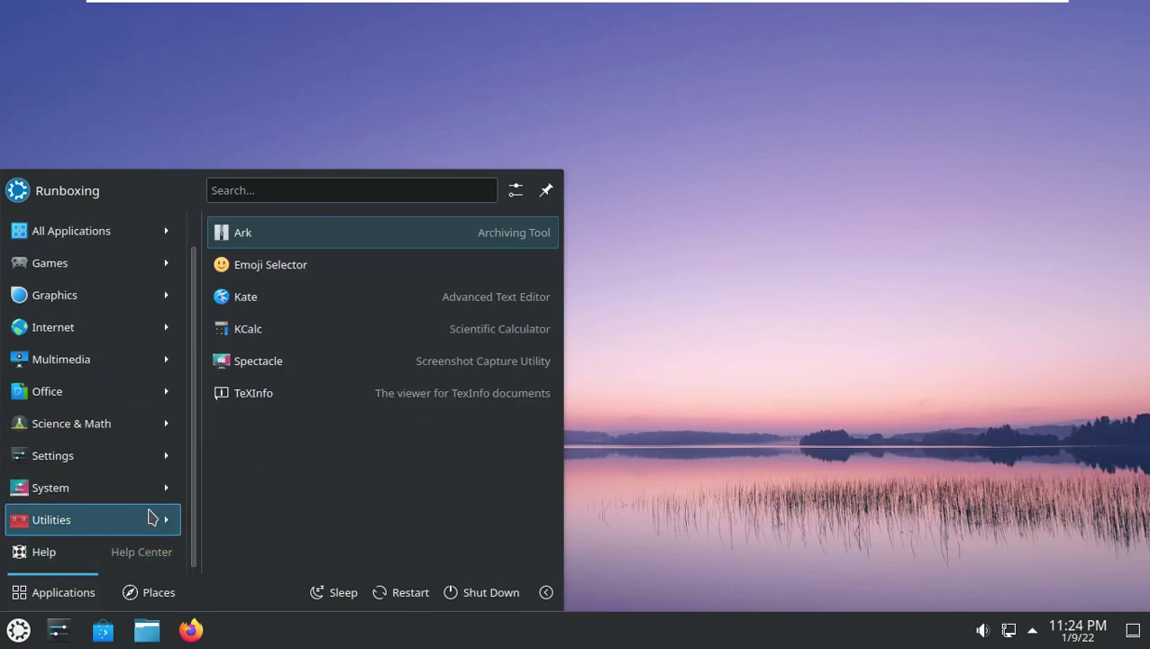
mouse_move(159, 482)
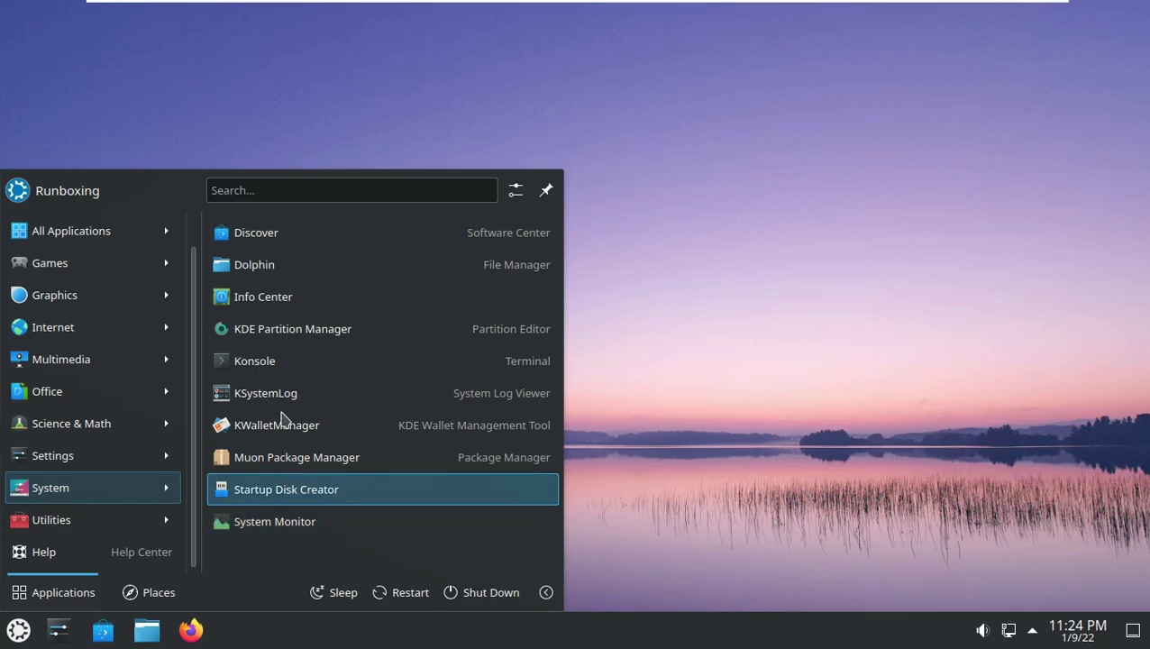
Open System Monitor maximized, examine its Overview, Applications, History and Processes pages and its About information, and close it.
click(303, 523)
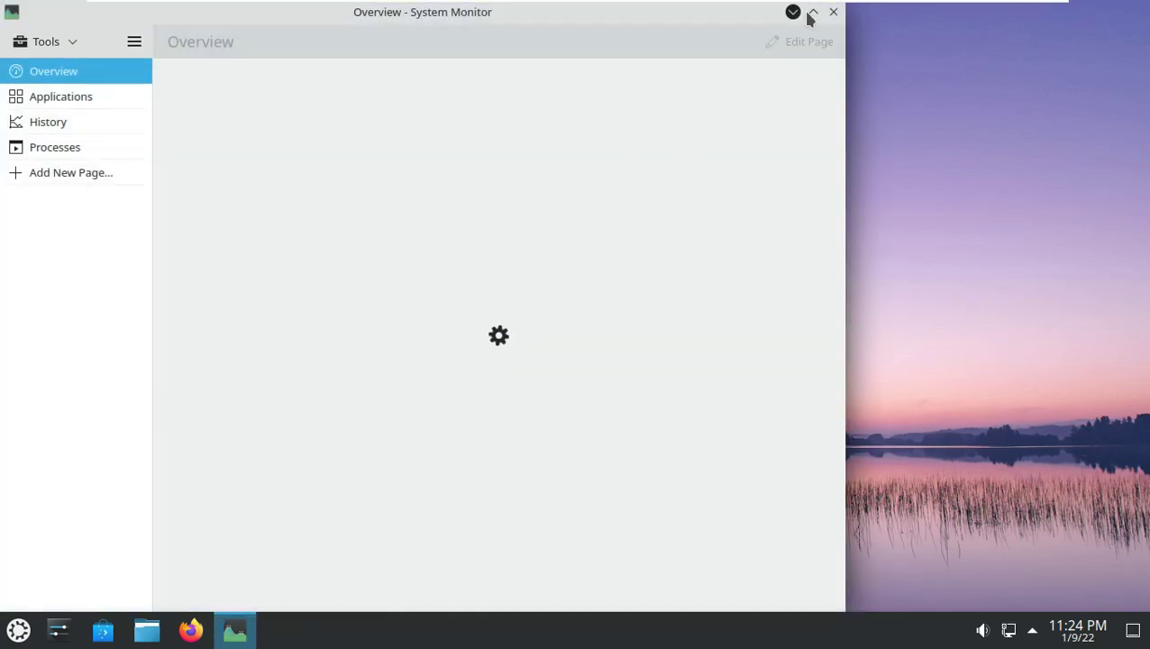
click(811, 13)
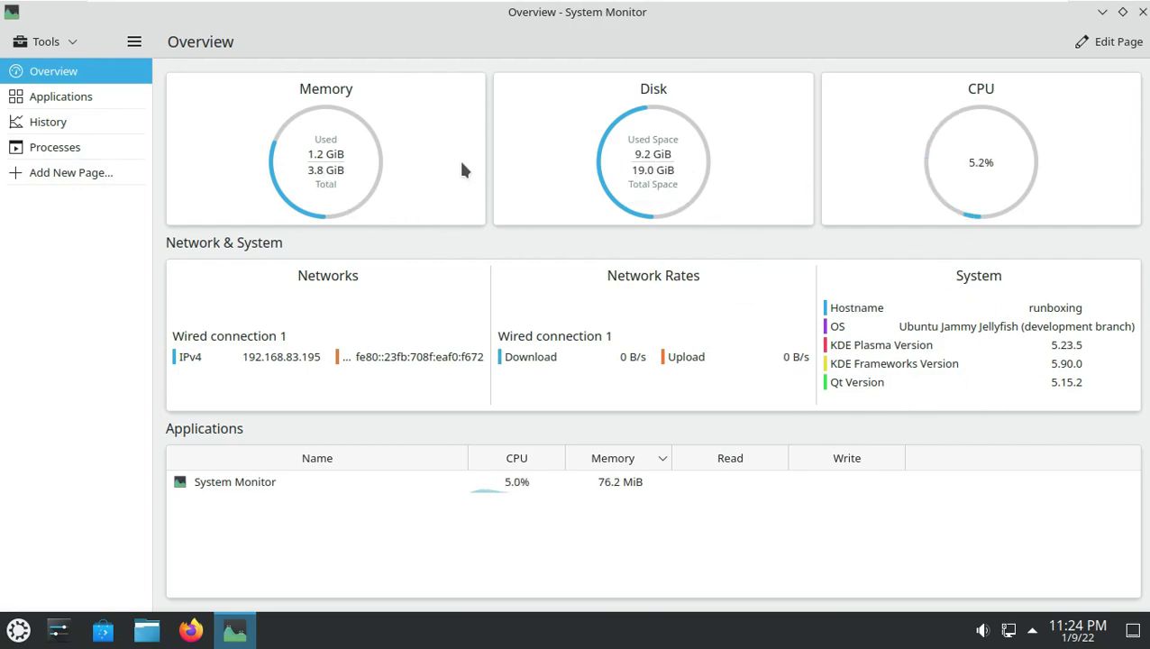
click(73, 101)
click(80, 123)
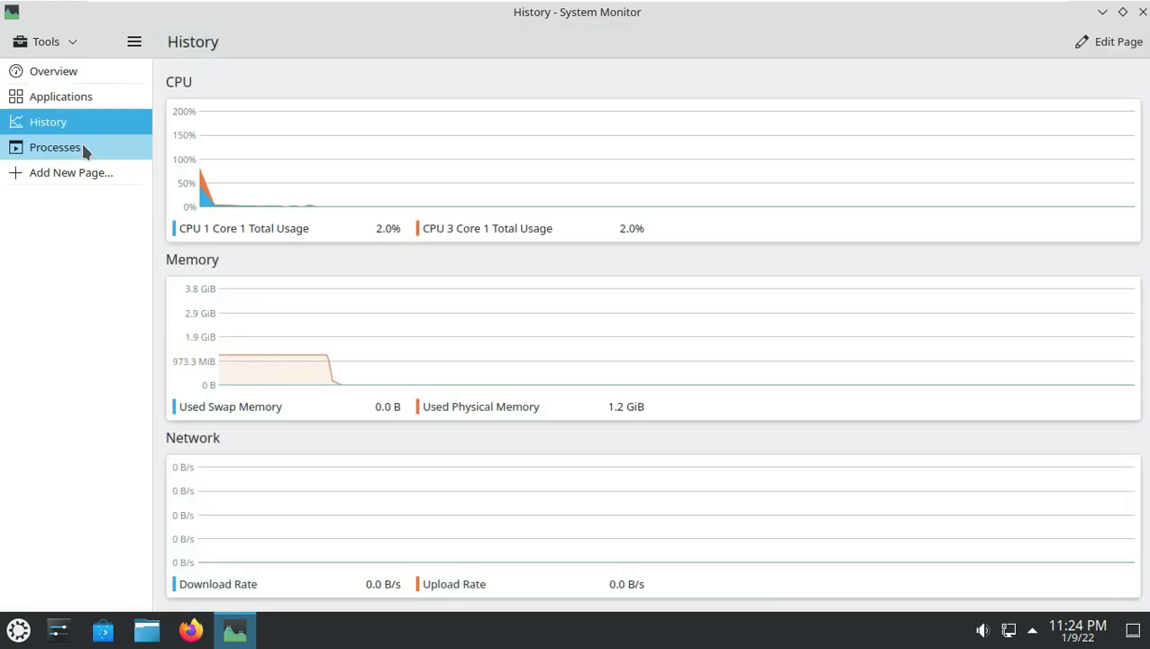
click(83, 148)
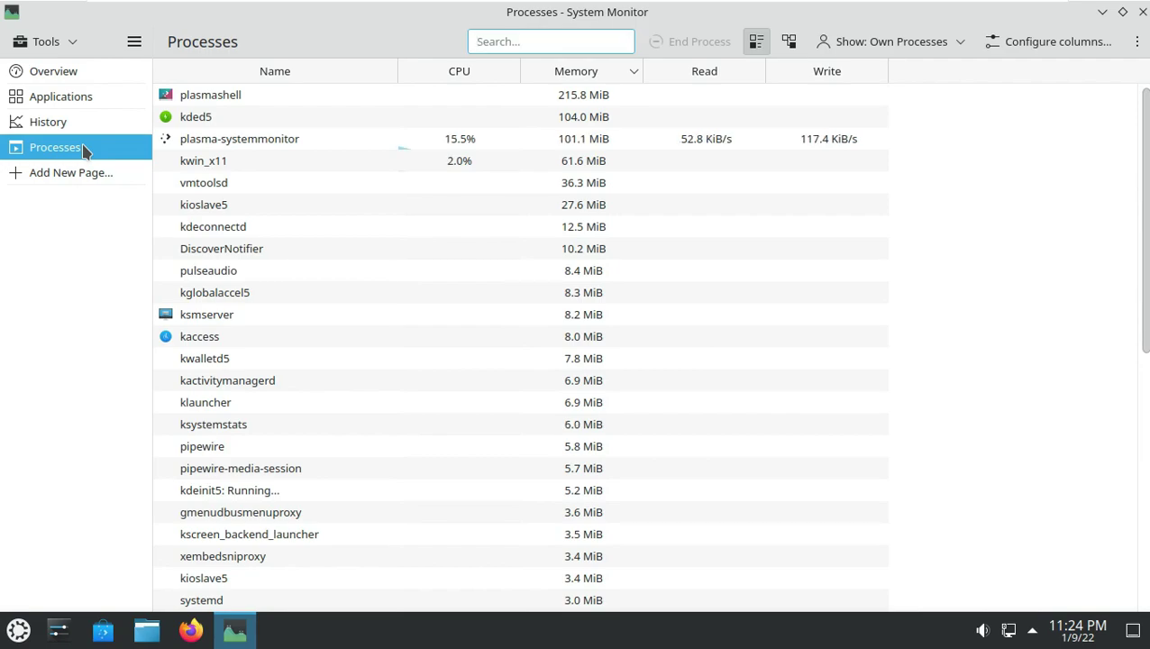
click(134, 43)
click(210, 242)
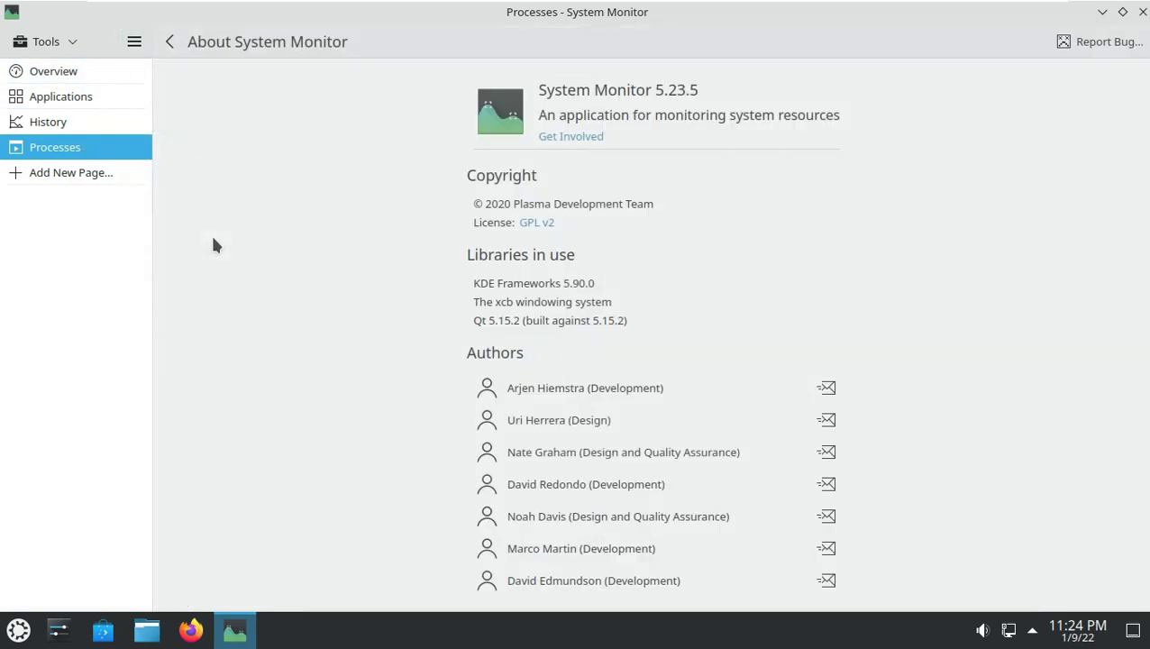
click(1142, 12)
Open a maximized Konsole terminal and try to run the neofetch command.
click(19, 630)
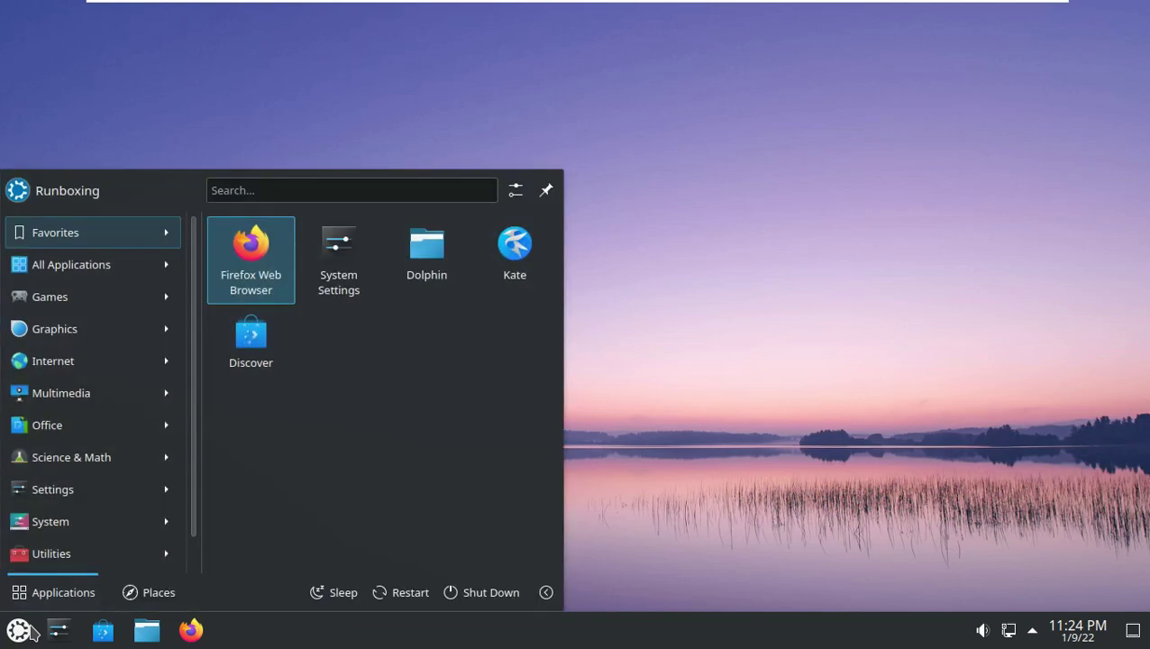
mouse_move(105, 520)
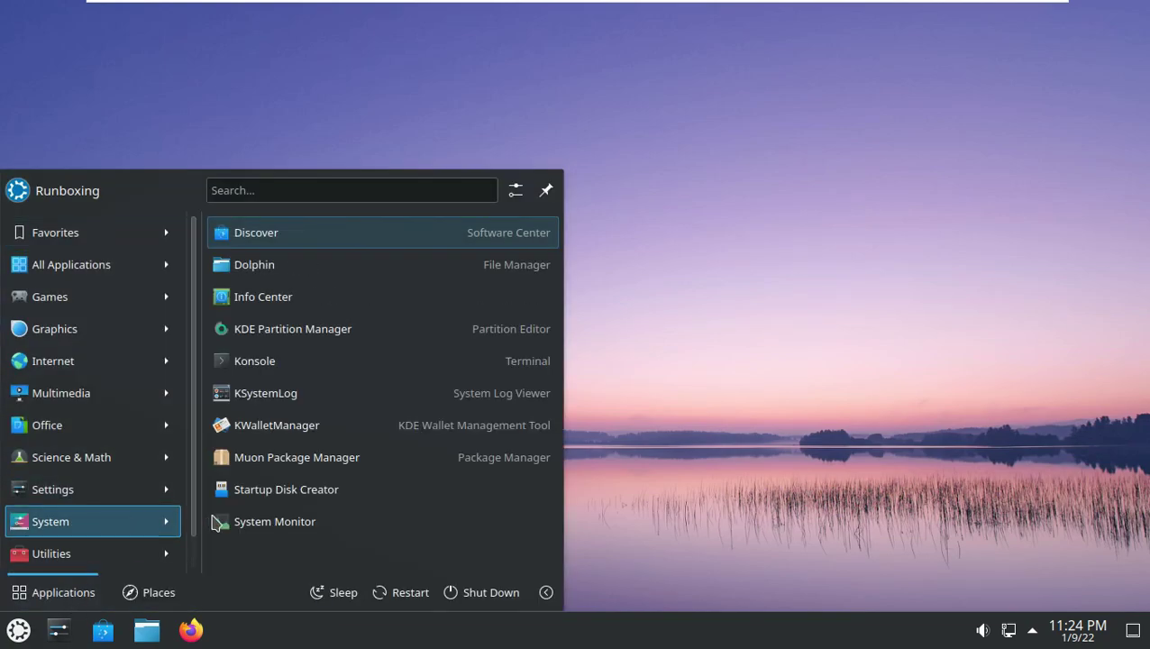
click(270, 363)
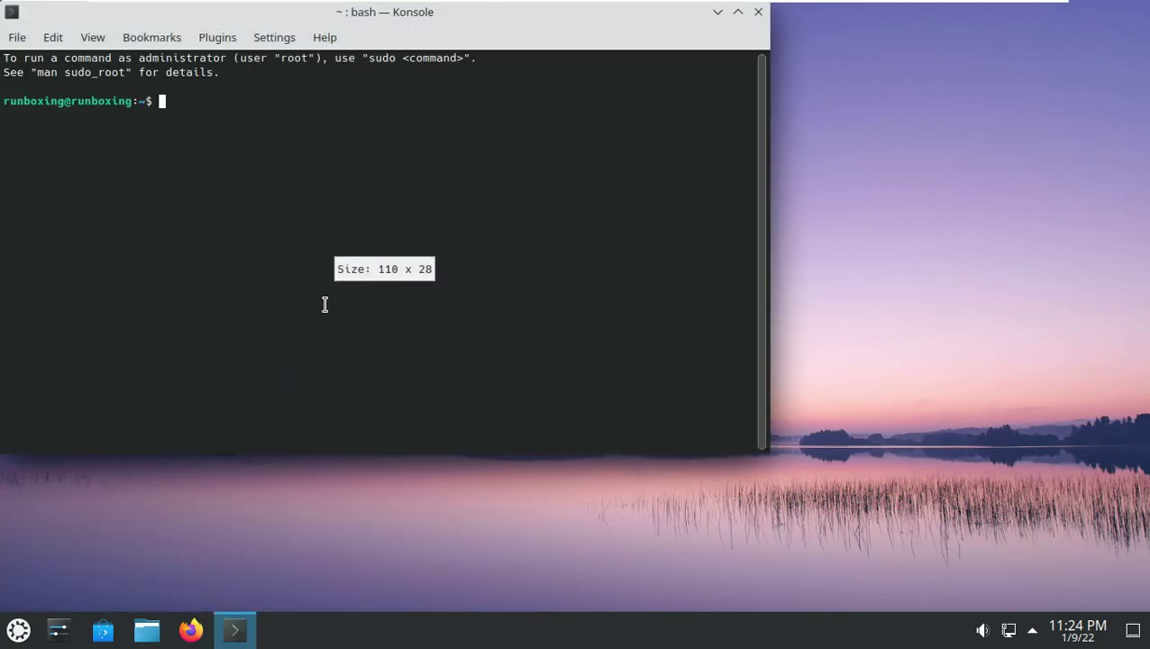
click(737, 12)
text(neof)
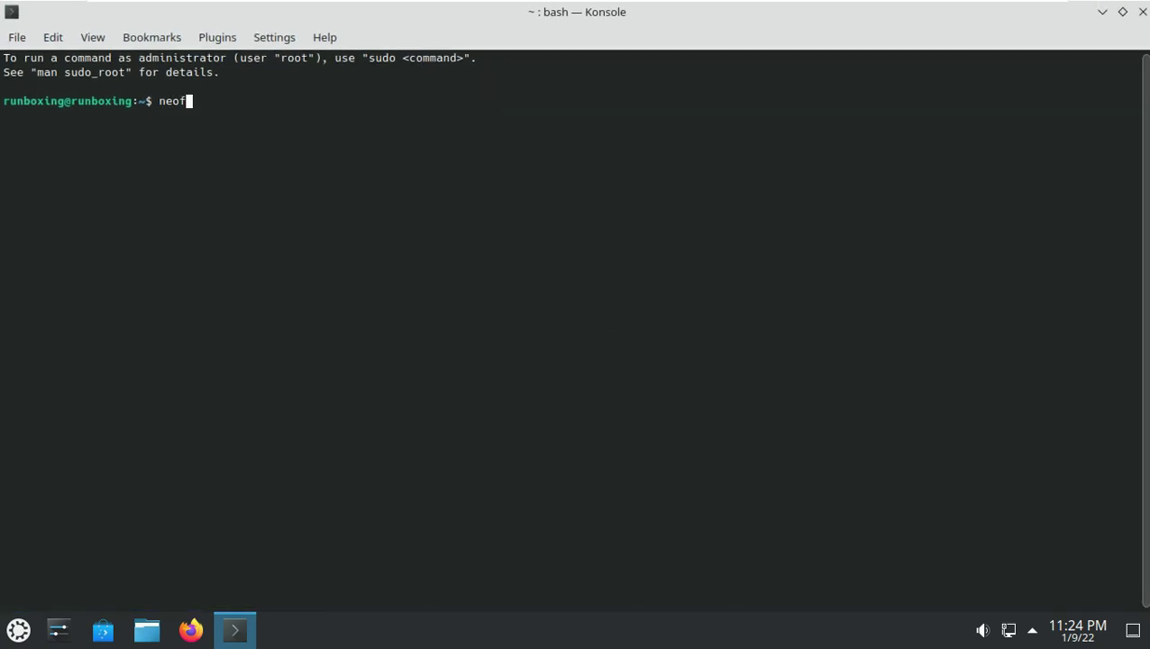
text(etch)
key(Return)
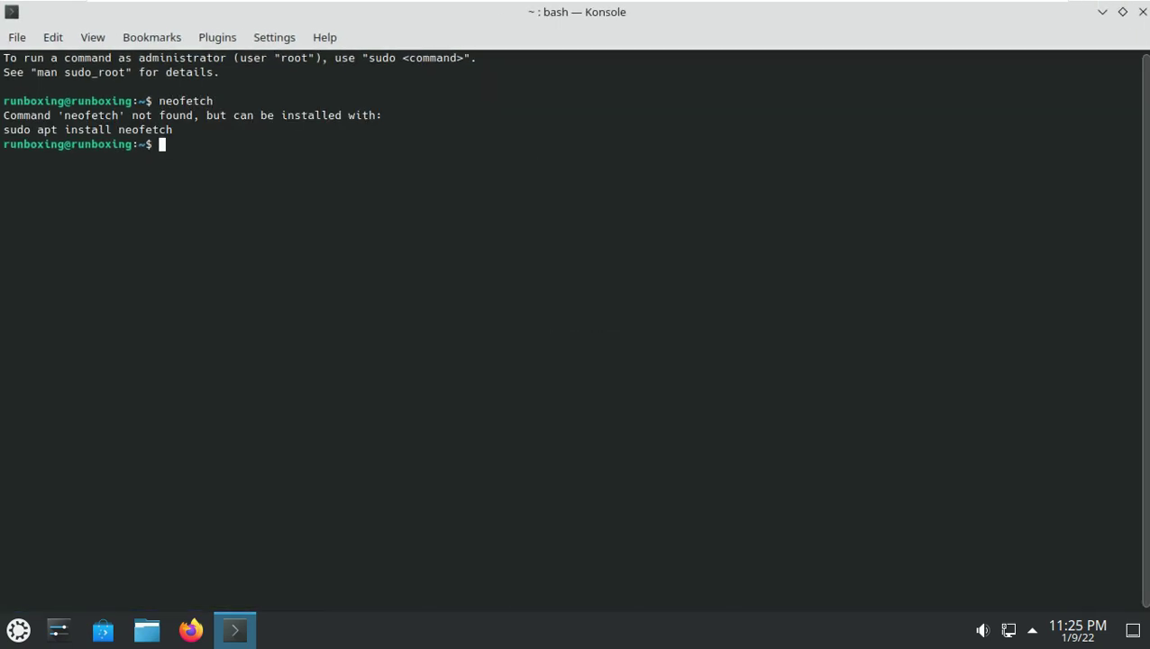
Copy the suggested sudo apt install neofetch command, run it in the terminal, and enter the sudo password to install the package.
right_click(5, 130)
click(51, 147)
right_click(160, 143)
click(199, 175)
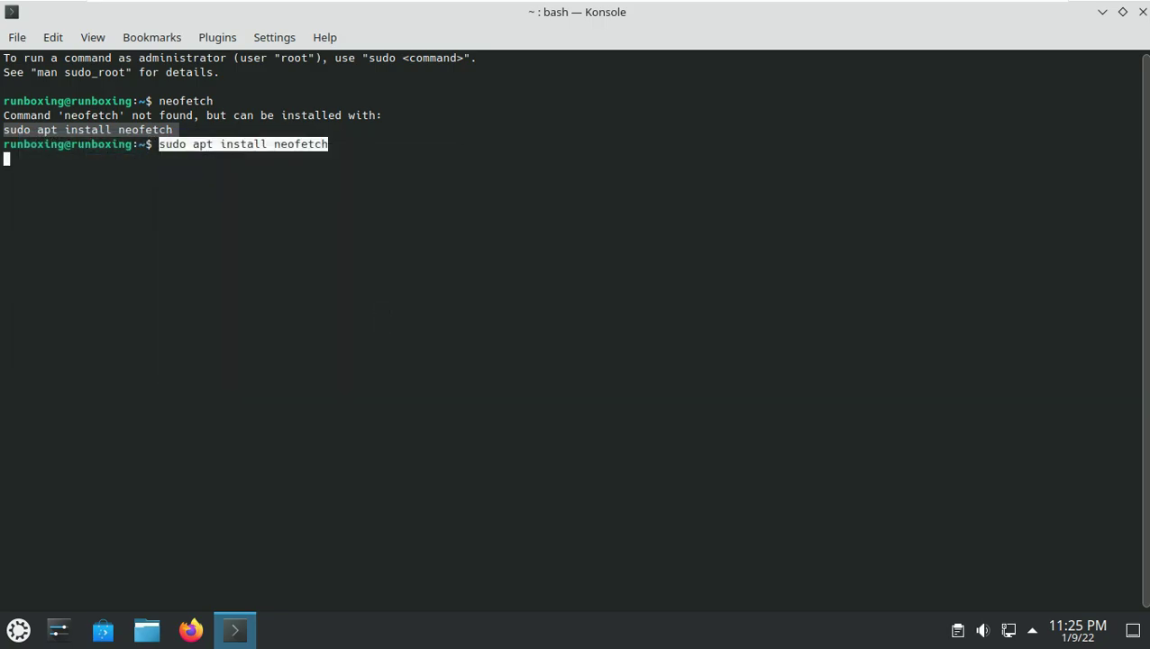
key(Return)
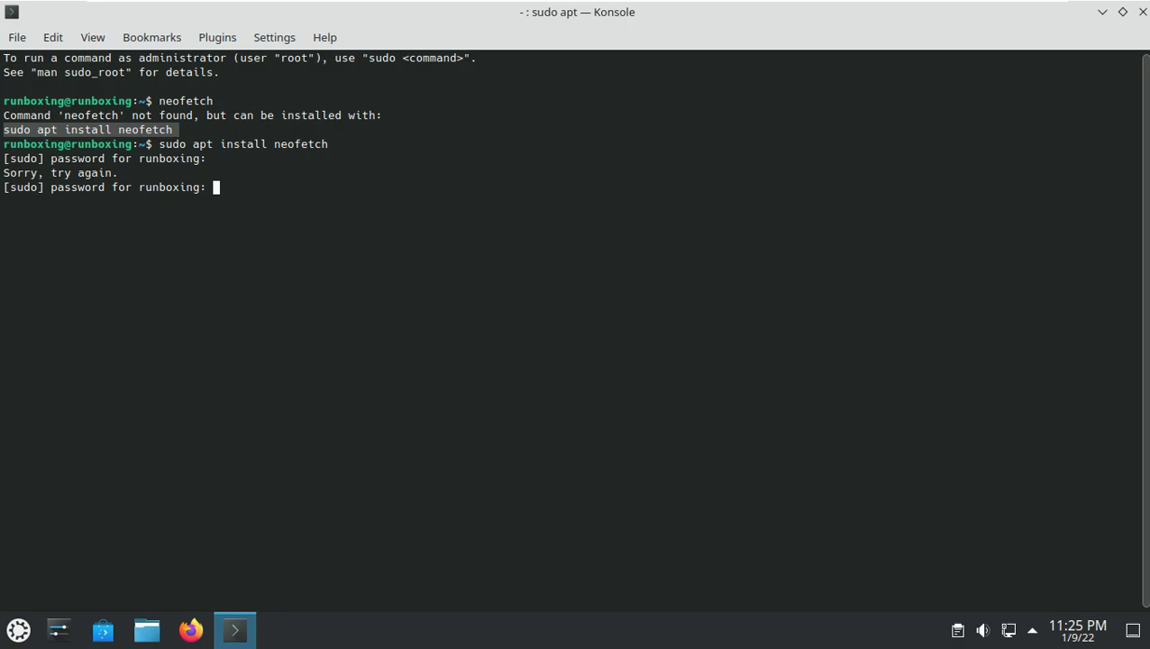
key(Return)
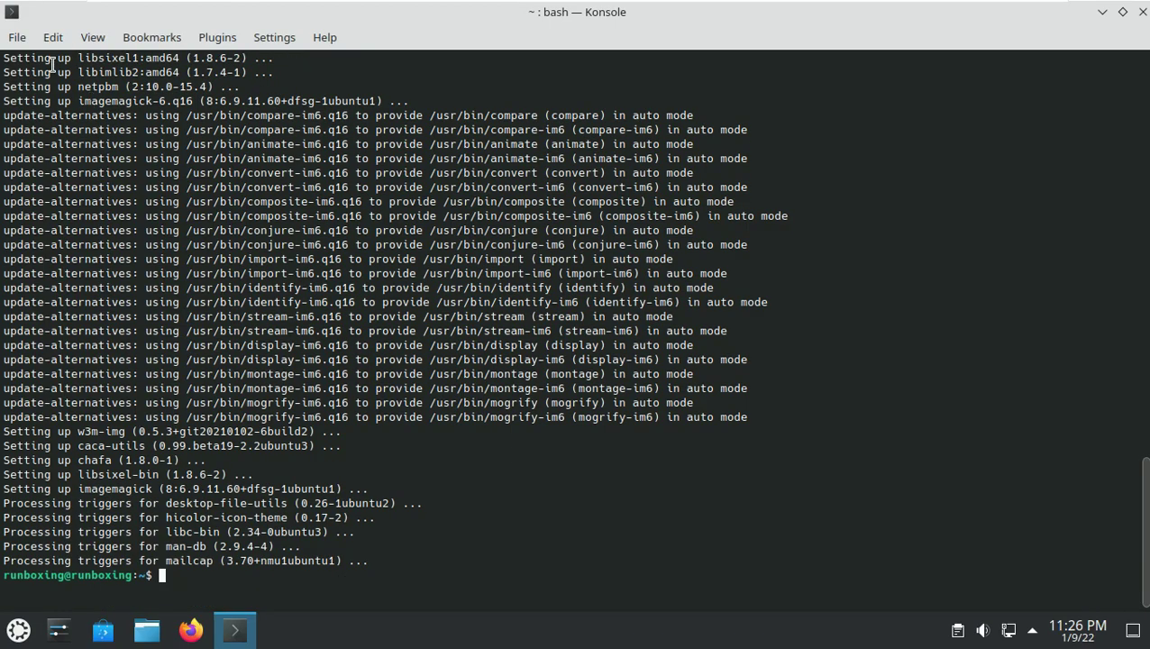
Run neofetch in a new Konsole window, examine the system information, and close the terminal.
click(17, 37)
click(43, 63)
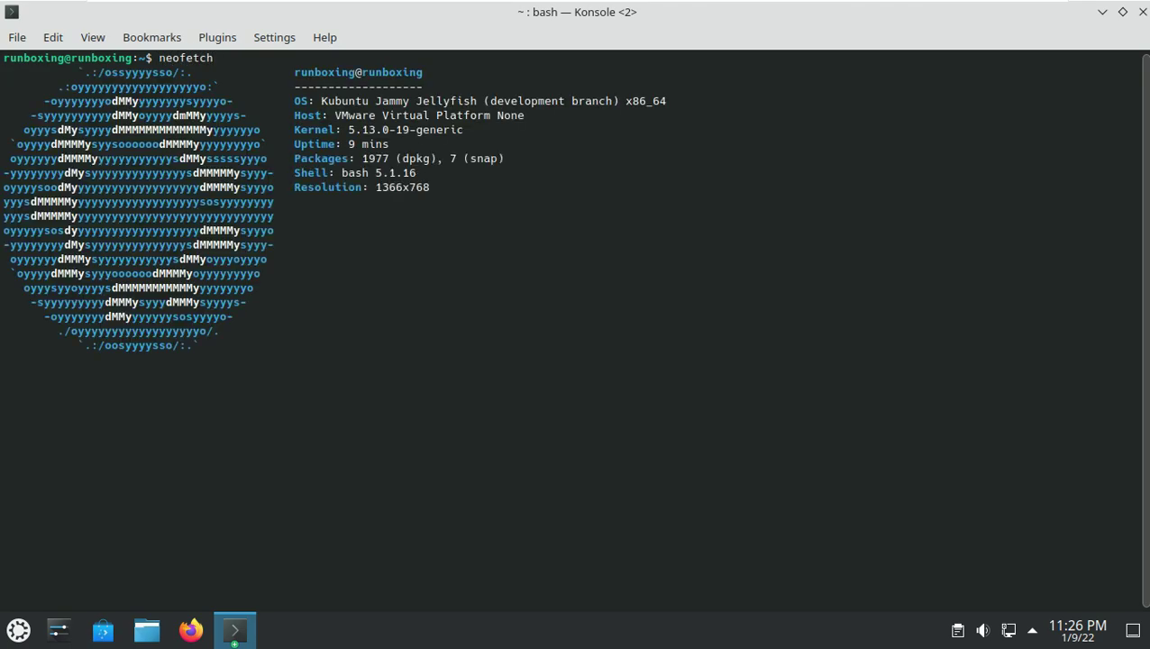
drag(528, 308, 295, 70)
click(510, 393)
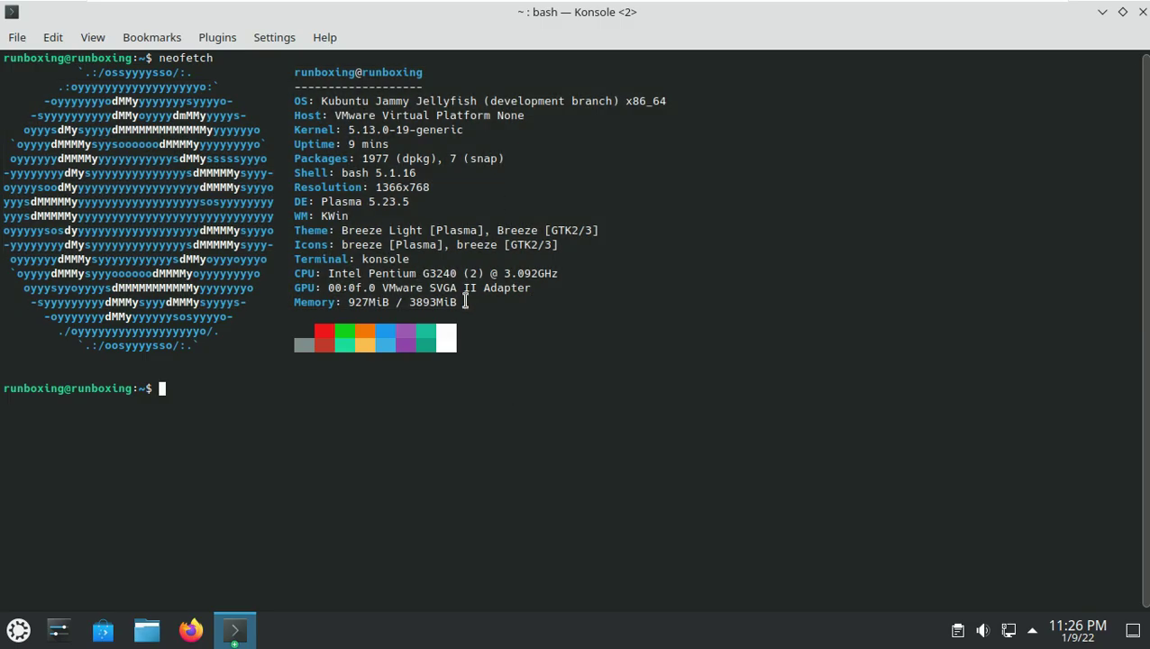
click(1141, 16)
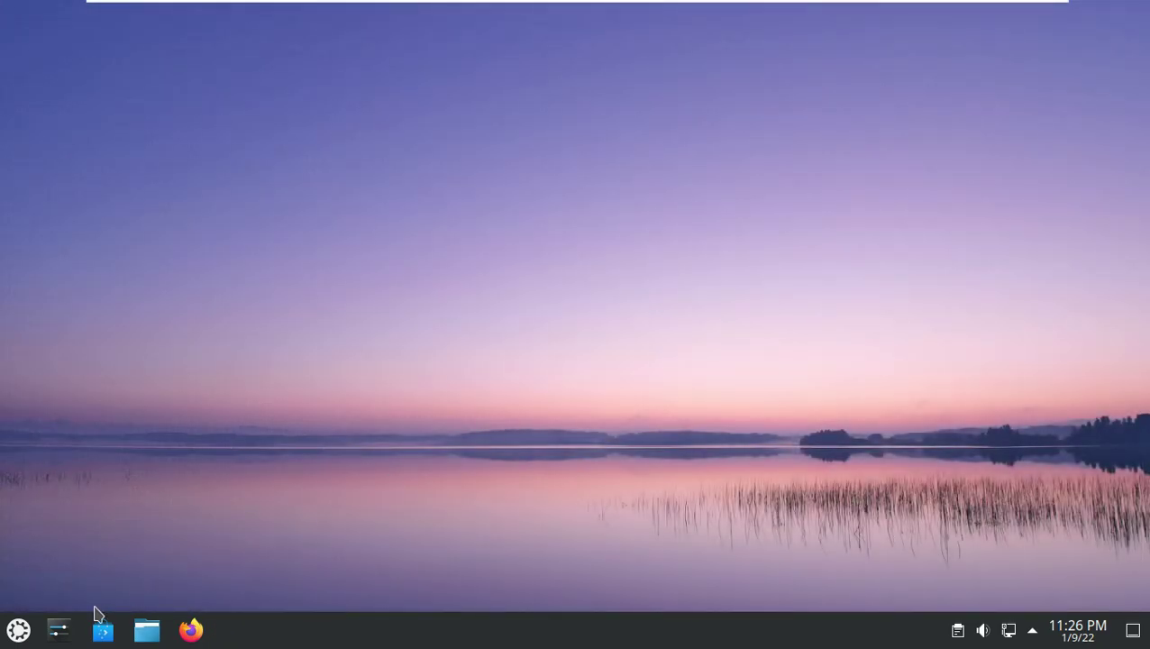
Open Firefox, close the privacy notice page, and check the browser version in the About Firefox information.
click(190, 629)
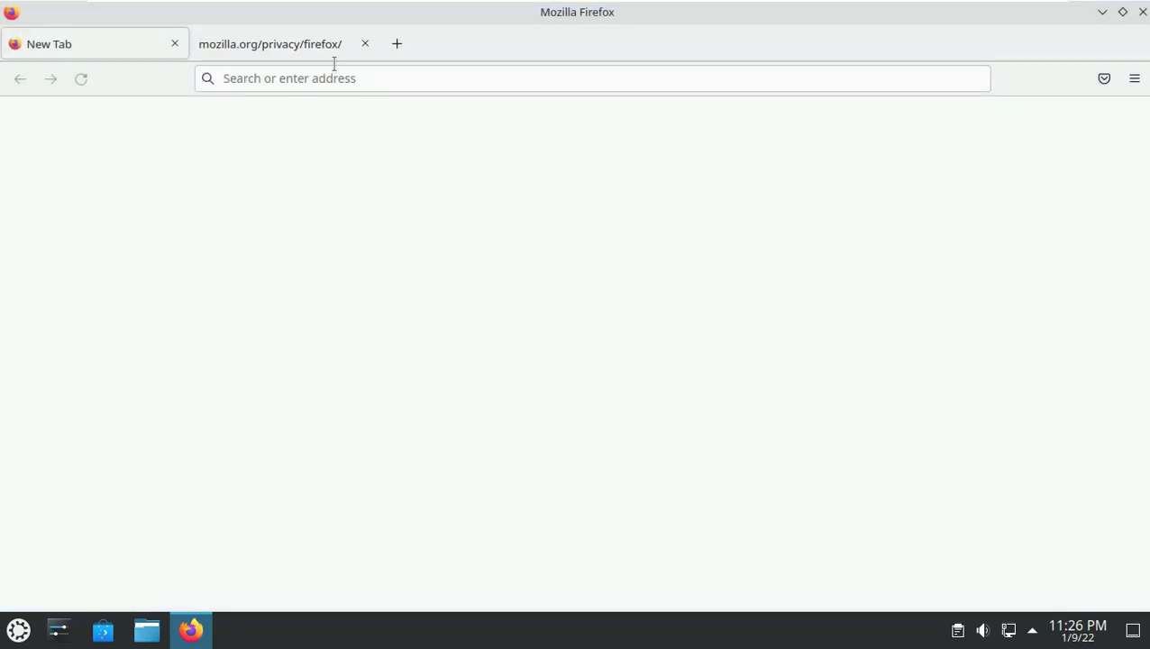
click(364, 43)
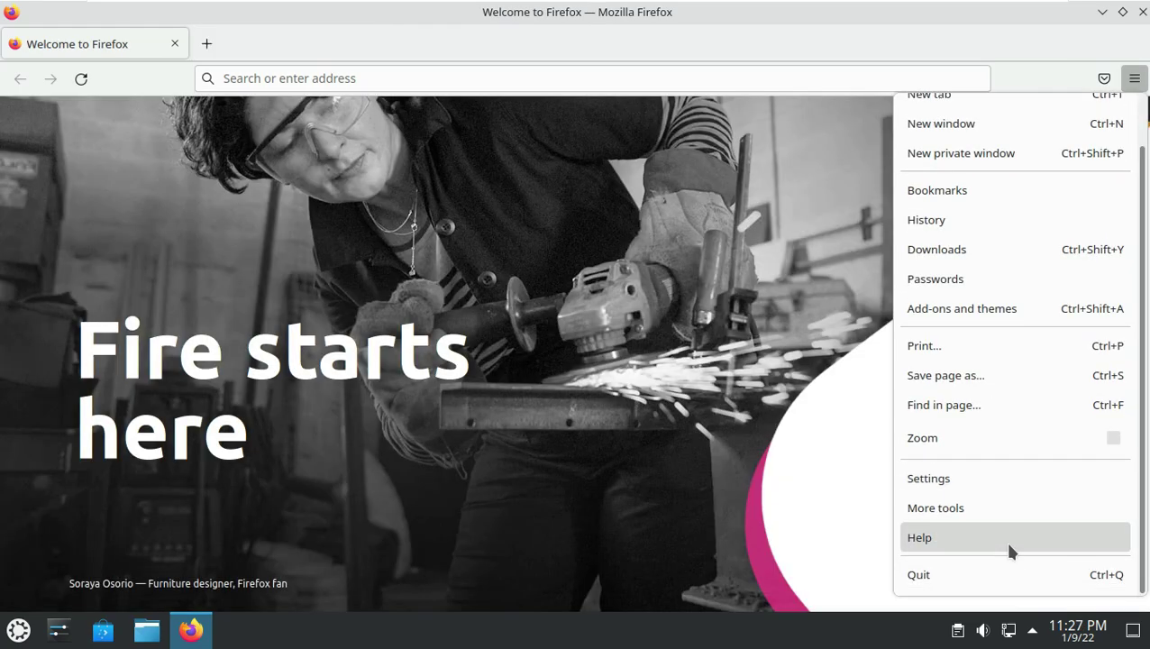
click(1009, 546)
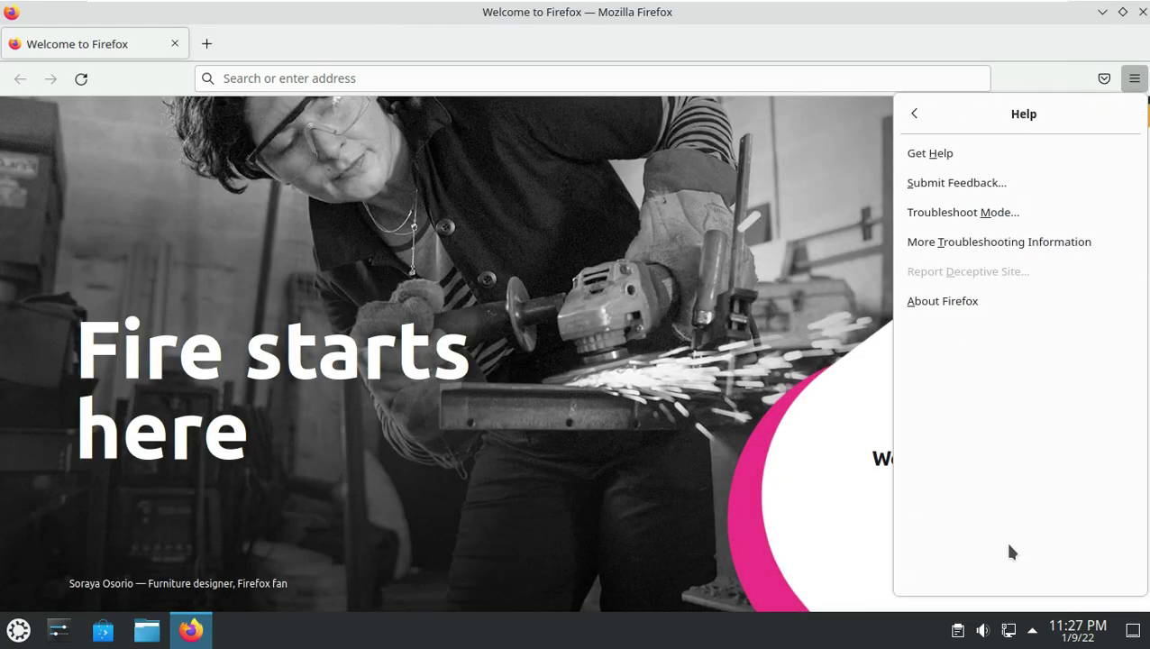
click(988, 302)
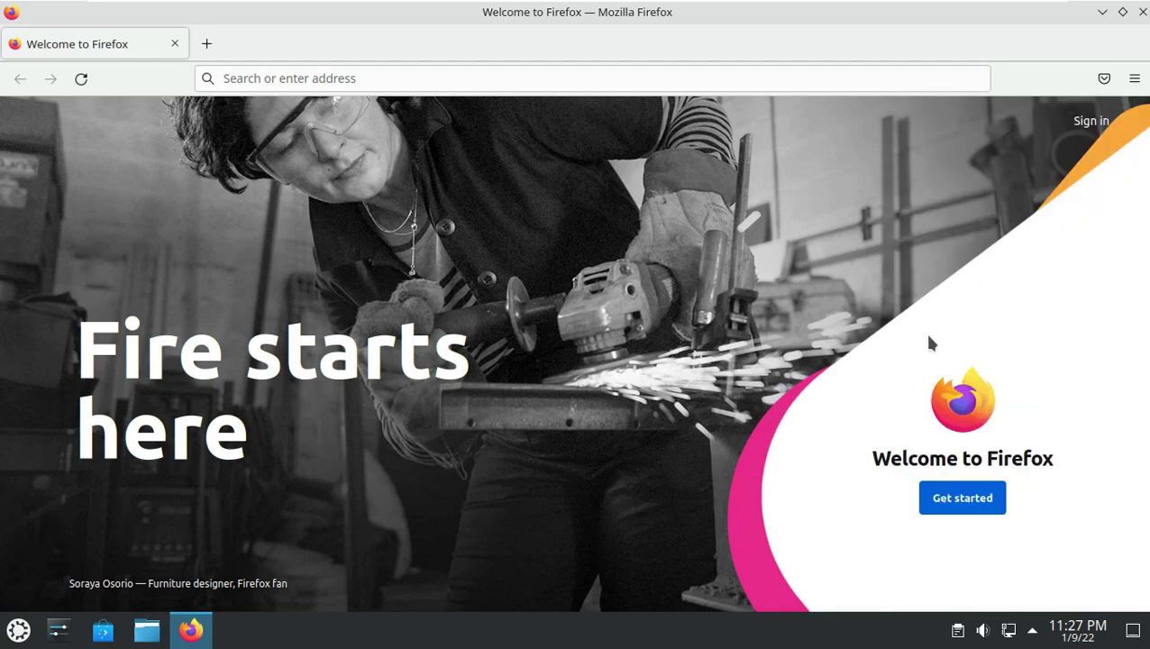
drag(545, 242, 609, 234)
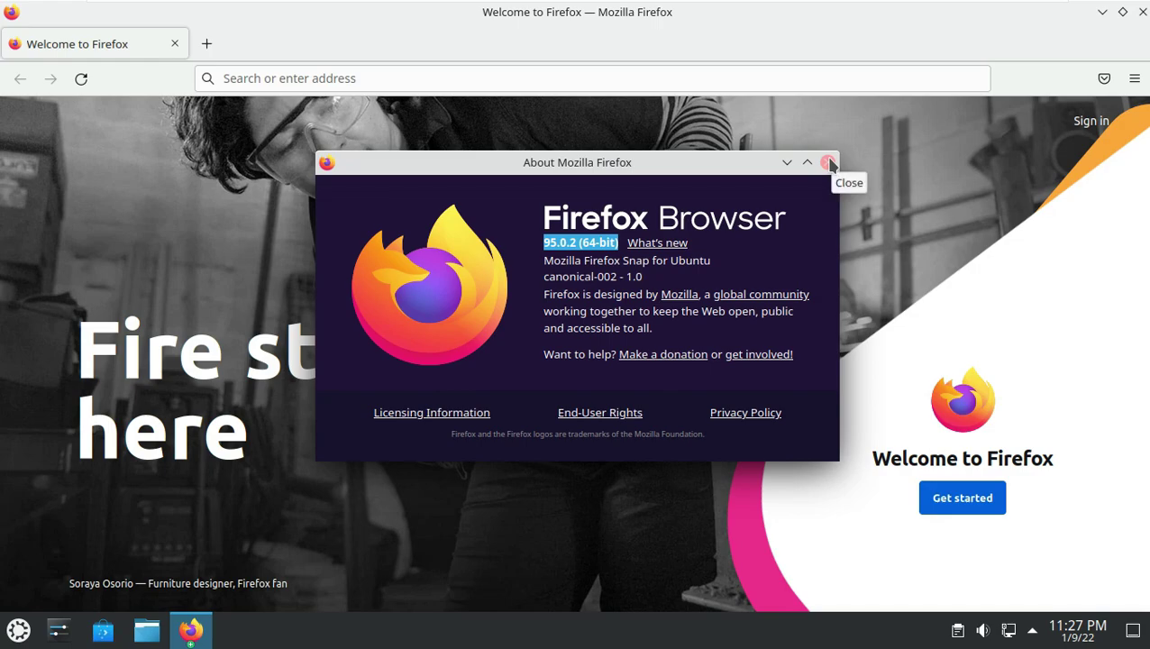
click(827, 162)
Open the 9to5Linux YouTube channel at youtube.com/9to5linux and highlight the channel name.
click(500, 79)
text(youtub)
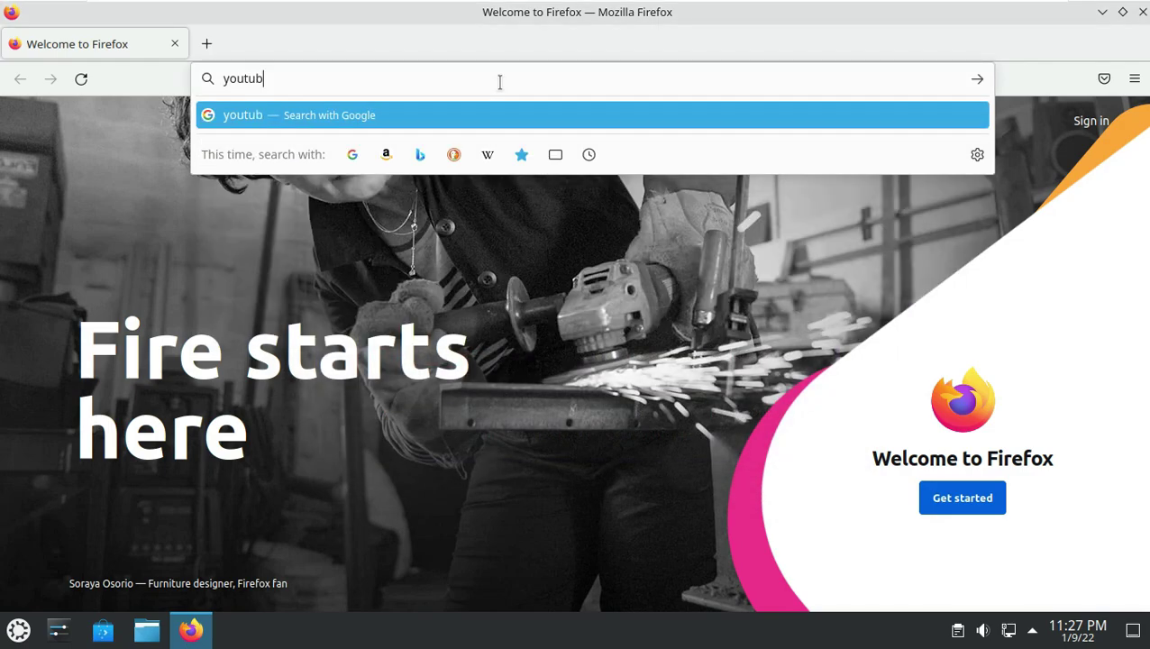
text(e.com/)
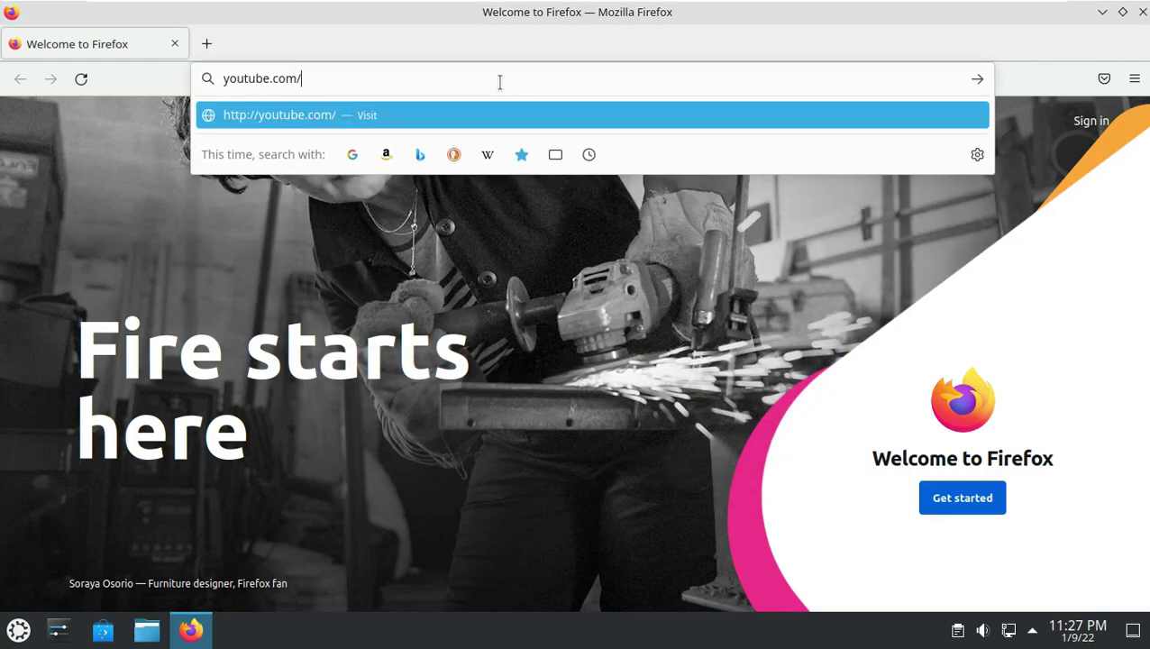
text(9to5linux)
key(Return)
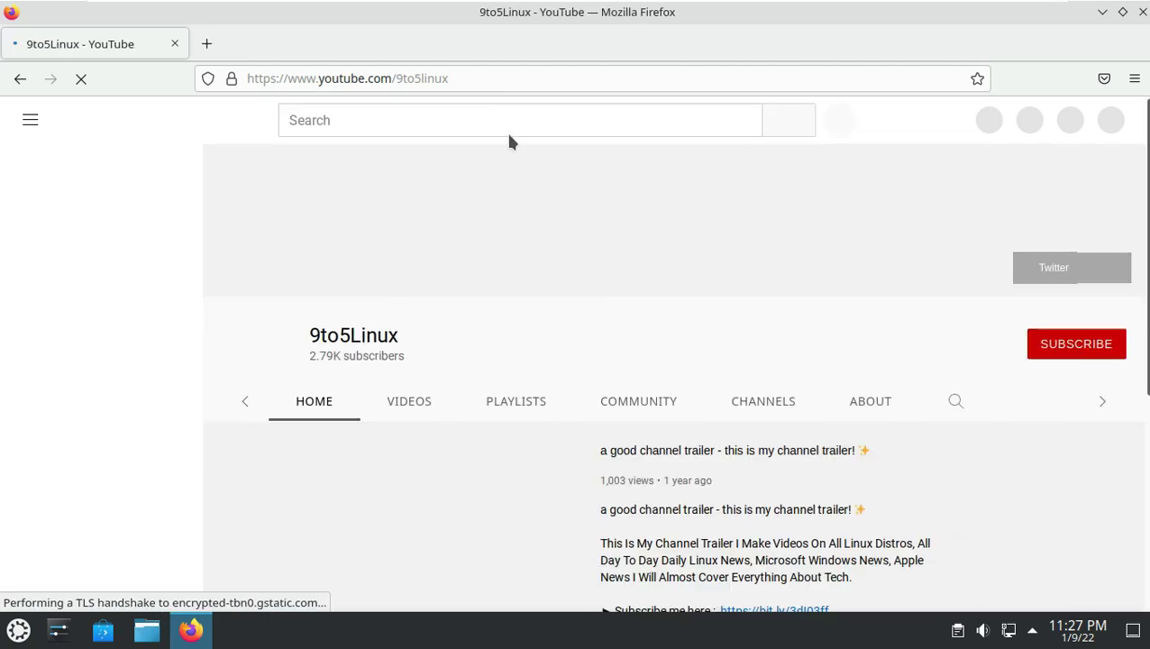
drag(399, 335, 307, 332)
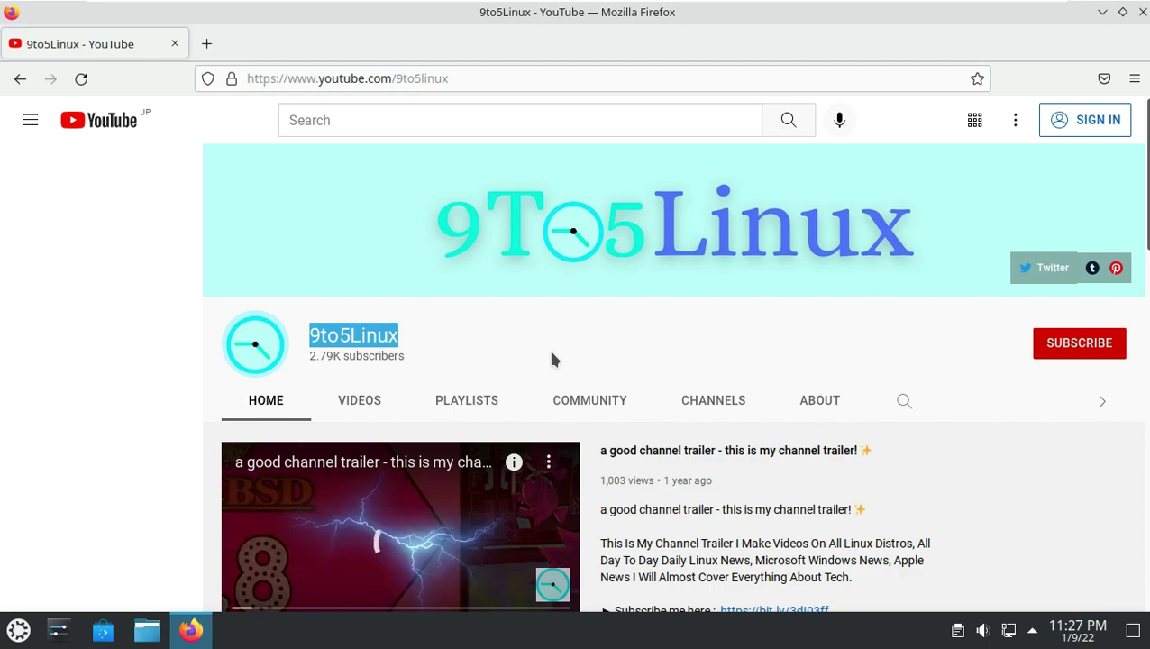
Try to subscribe to the 9to5Linux channel from its home page.
scroll(910, 297, down, 2)
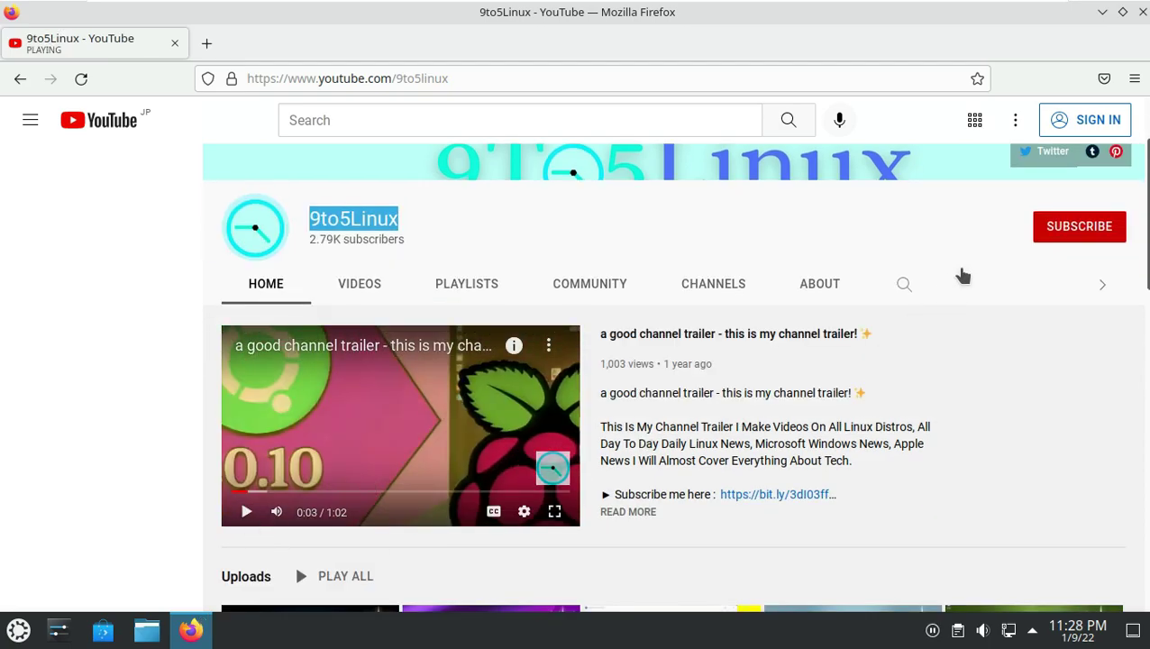
click(1078, 226)
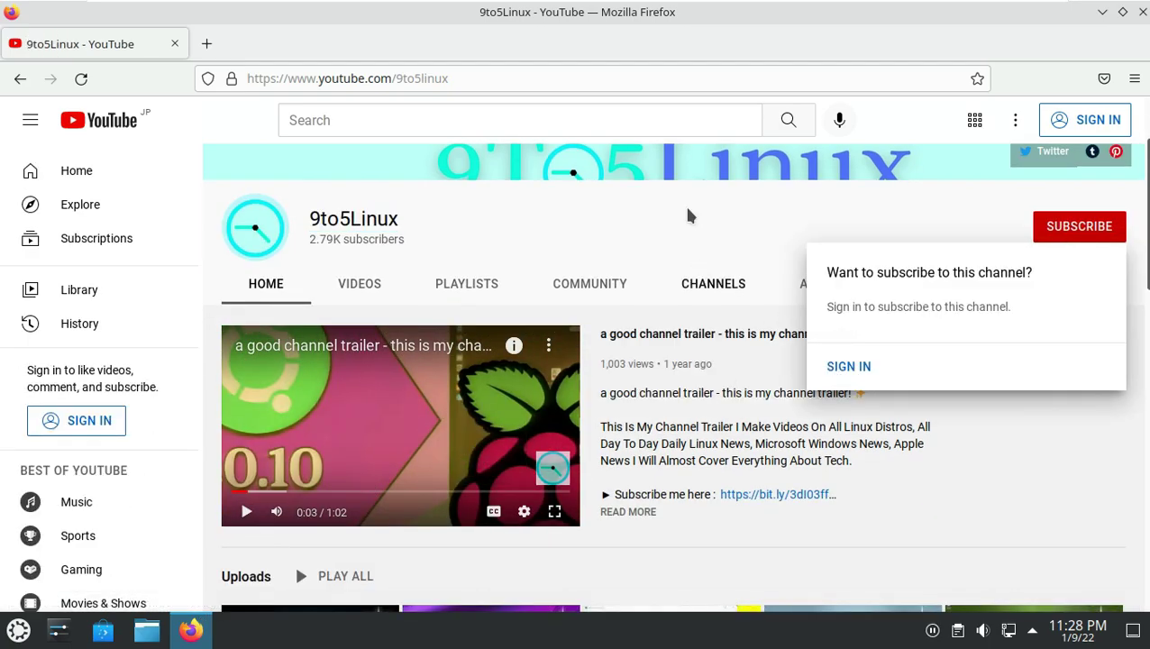
scroll(712, 262, up, 2)
Read the channel's About page, highlighting the daily upload statement and the weekly schedule in the description.
click(827, 404)
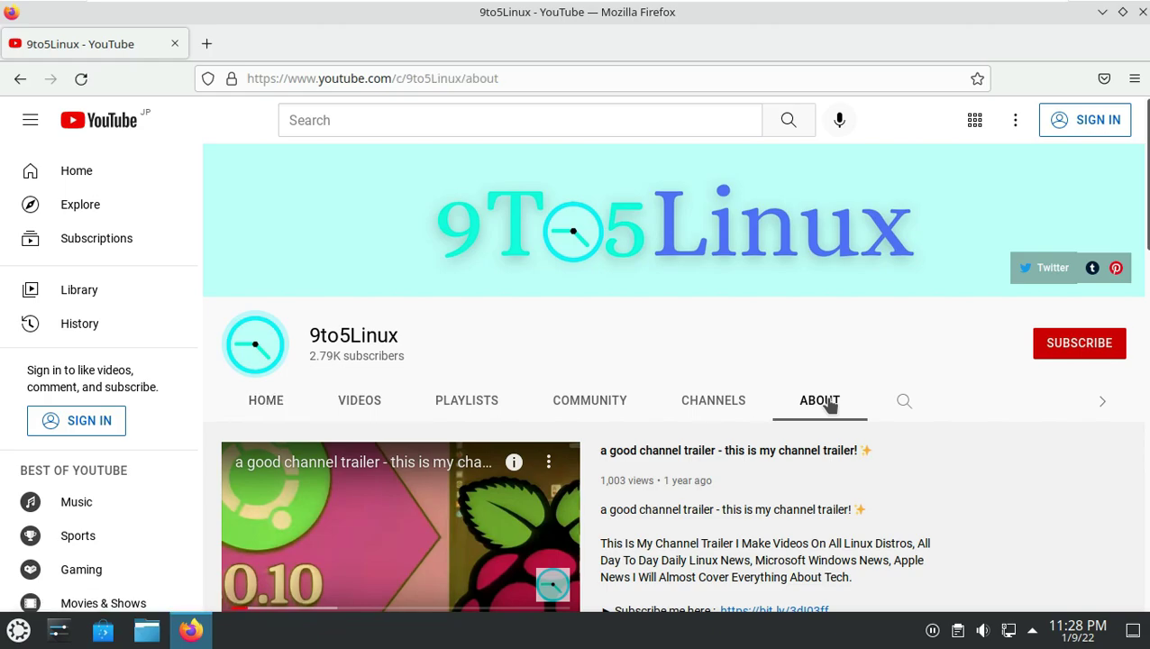
scroll(827, 402, down, 3)
drag(685, 268, 472, 287)
scroll(603, 455, up, 3)
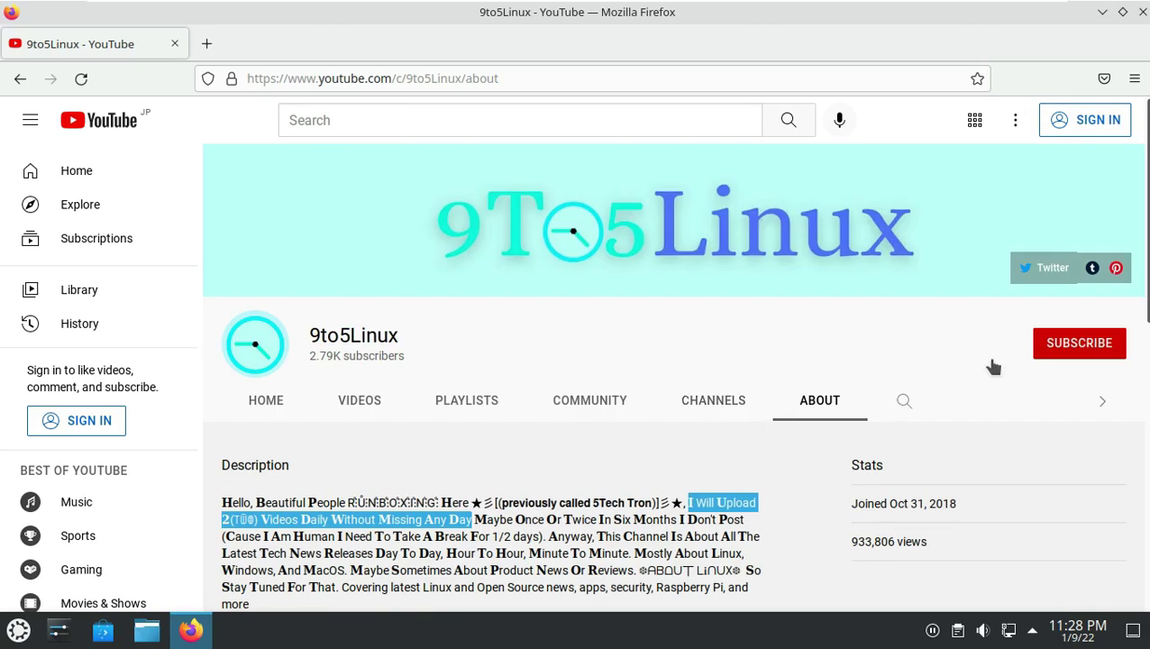
click(1079, 343)
click(634, 443)
scroll(634, 444, down, 3)
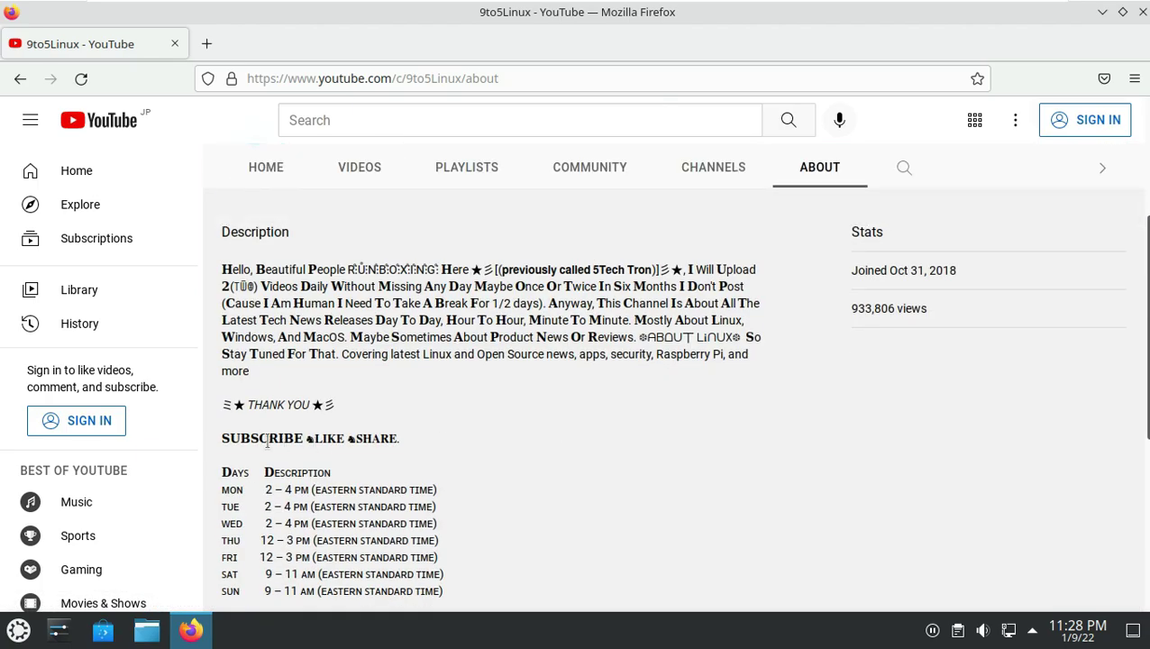
drag(222, 437, 474, 608)
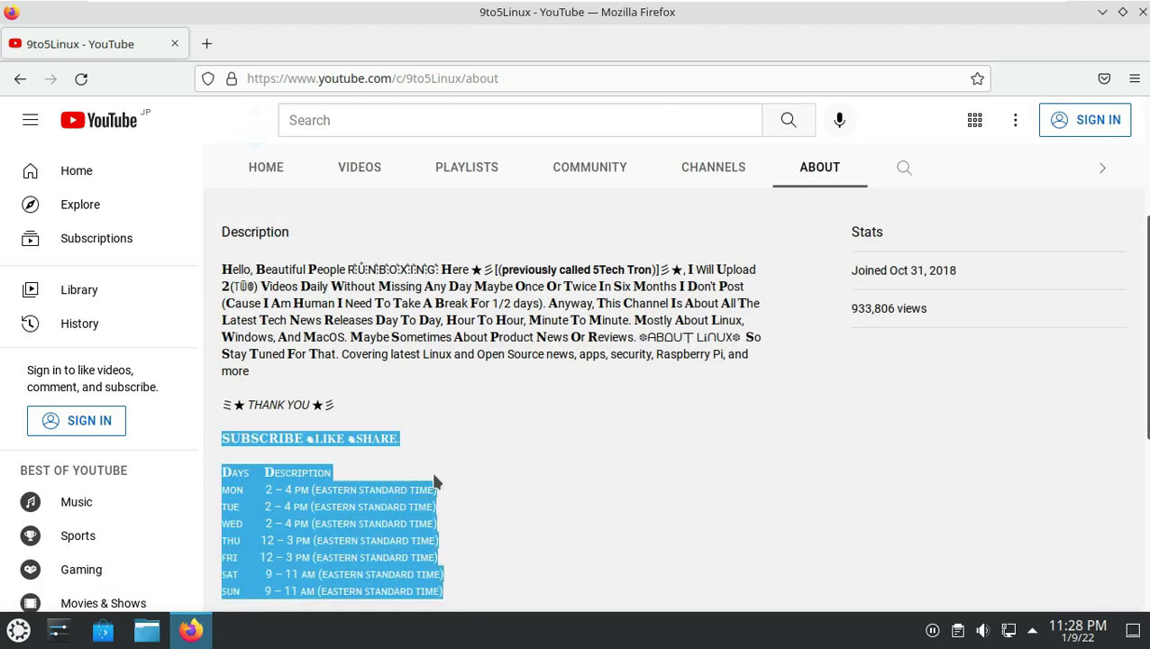
scroll(740, 455, up, 3)
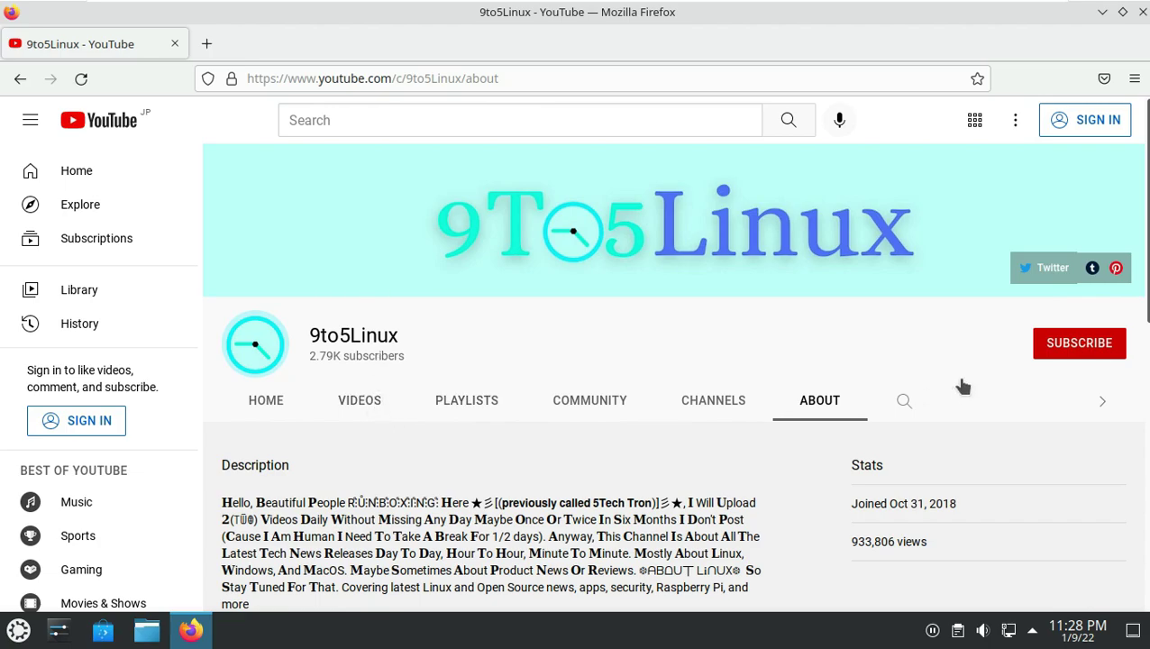
Try to subscribe from the channel's About page, and close Firefox.
click(1062, 353)
click(545, 337)
click(1142, 18)
Lock the screen from the desktop and bring up the login prompt.
right_click(645, 209)
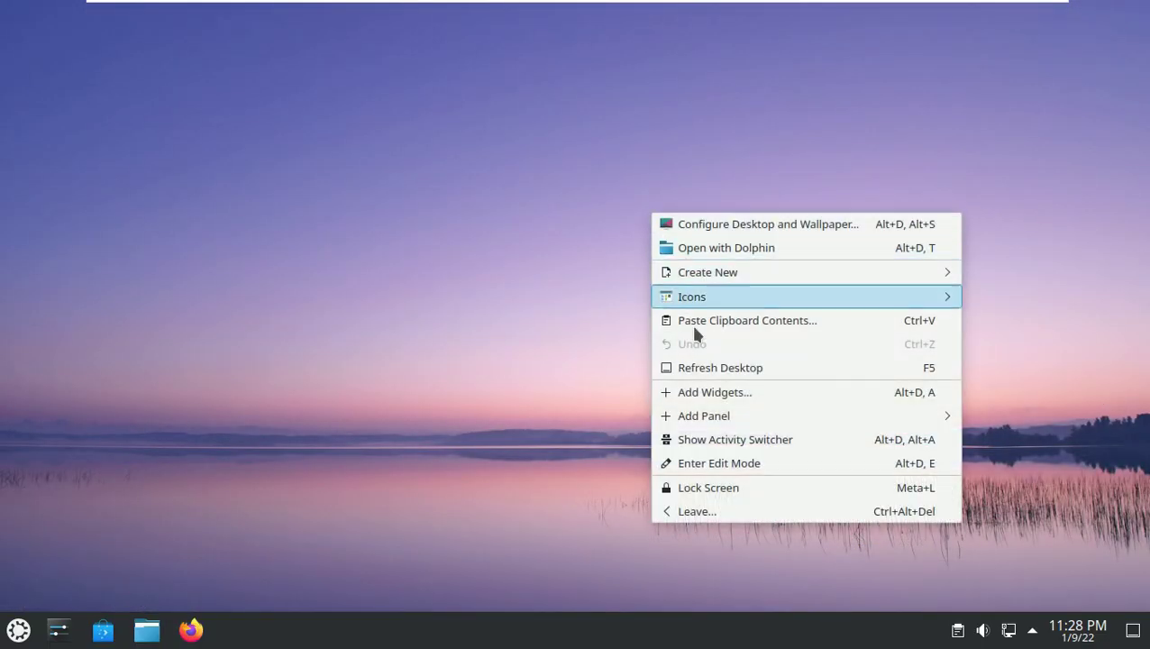
click(708, 501)
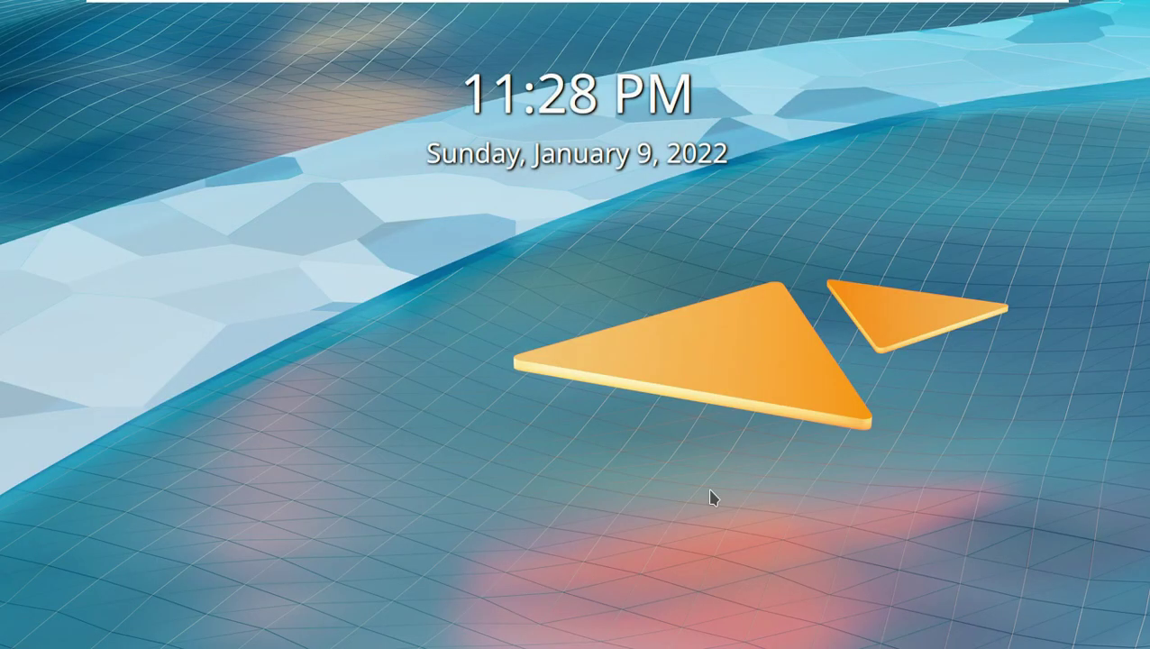
mouse_move(699, 441)
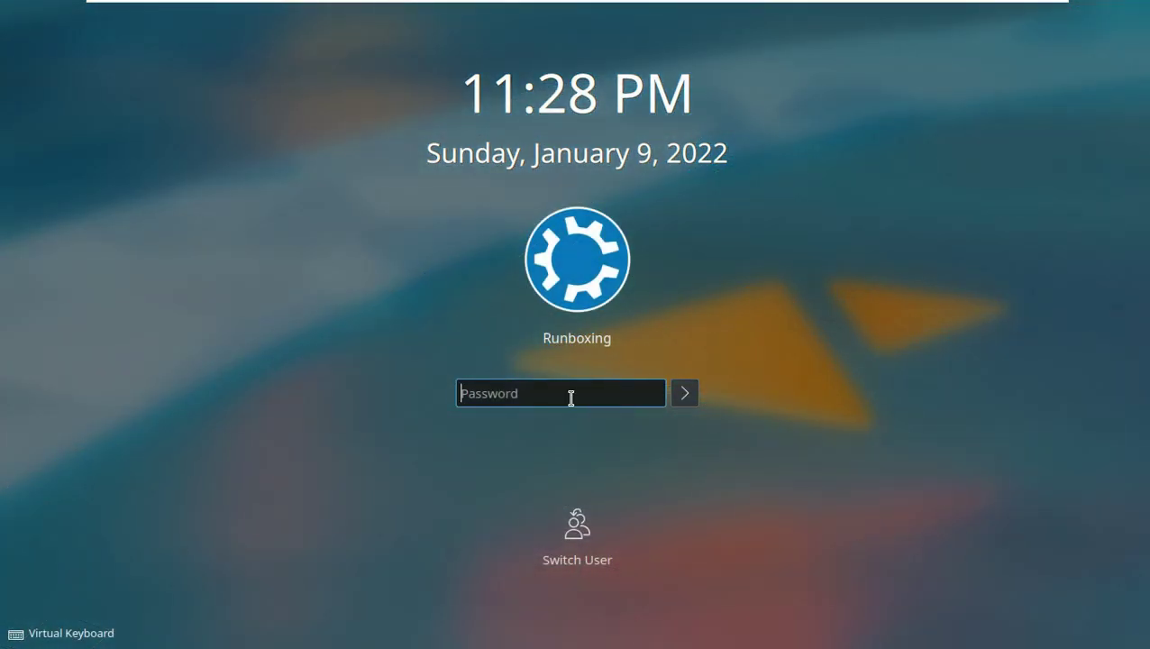
Enter the account password with the virtual keyboard on the lock screen and unlock the session.
click(68, 628)
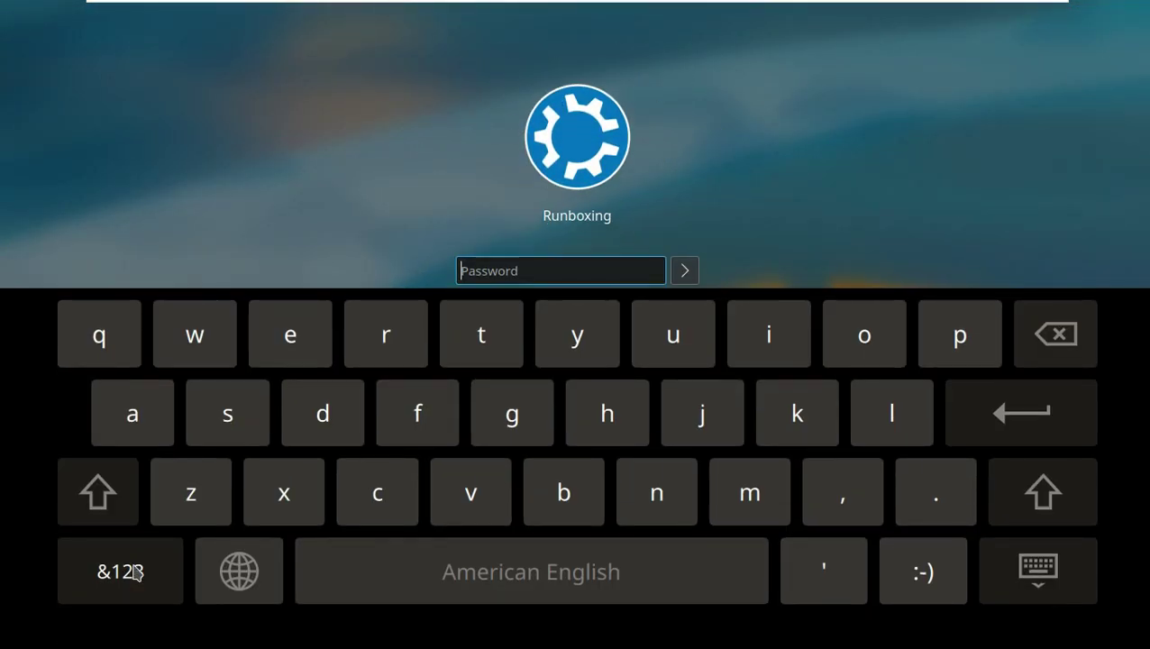
click(133, 567)
click(126, 326)
click(198, 334)
click(290, 334)
click(378, 335)
click(480, 335)
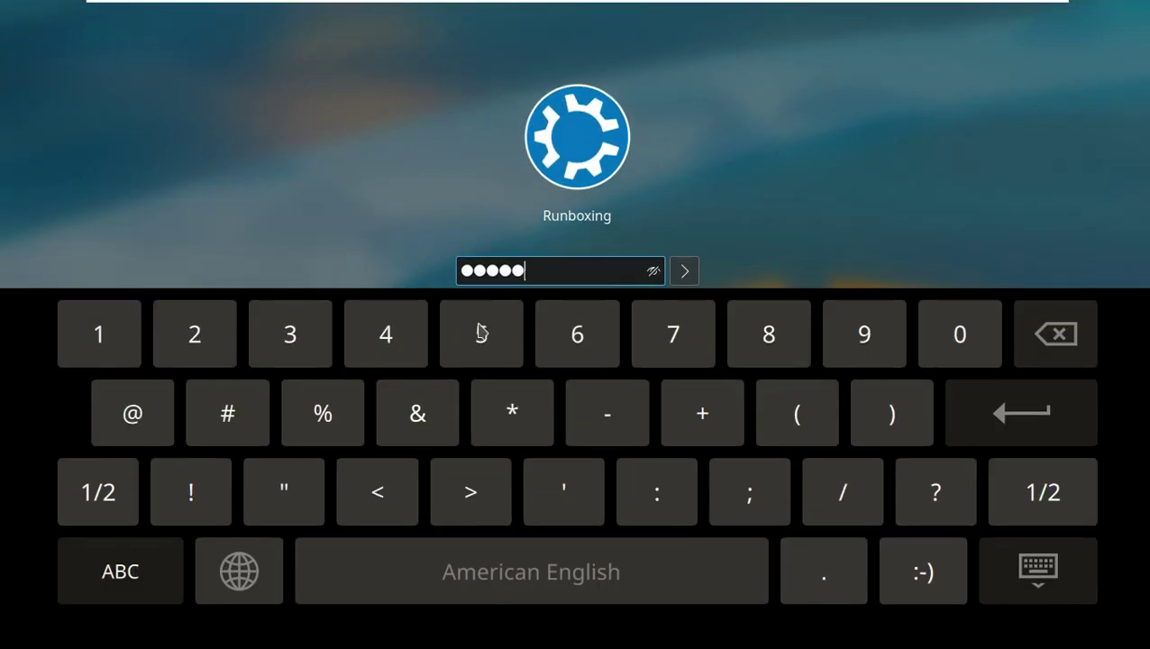
click(654, 270)
click(682, 271)
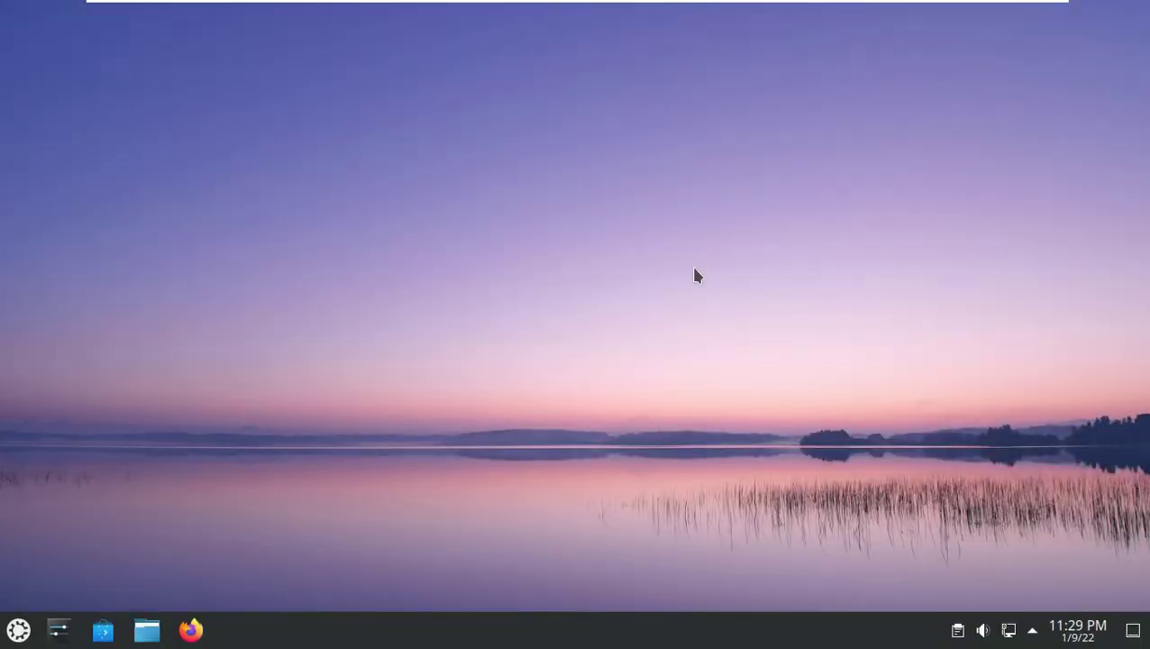
Open Discover maximized, look at its About page and featured applications, and close it.
click(117, 629)
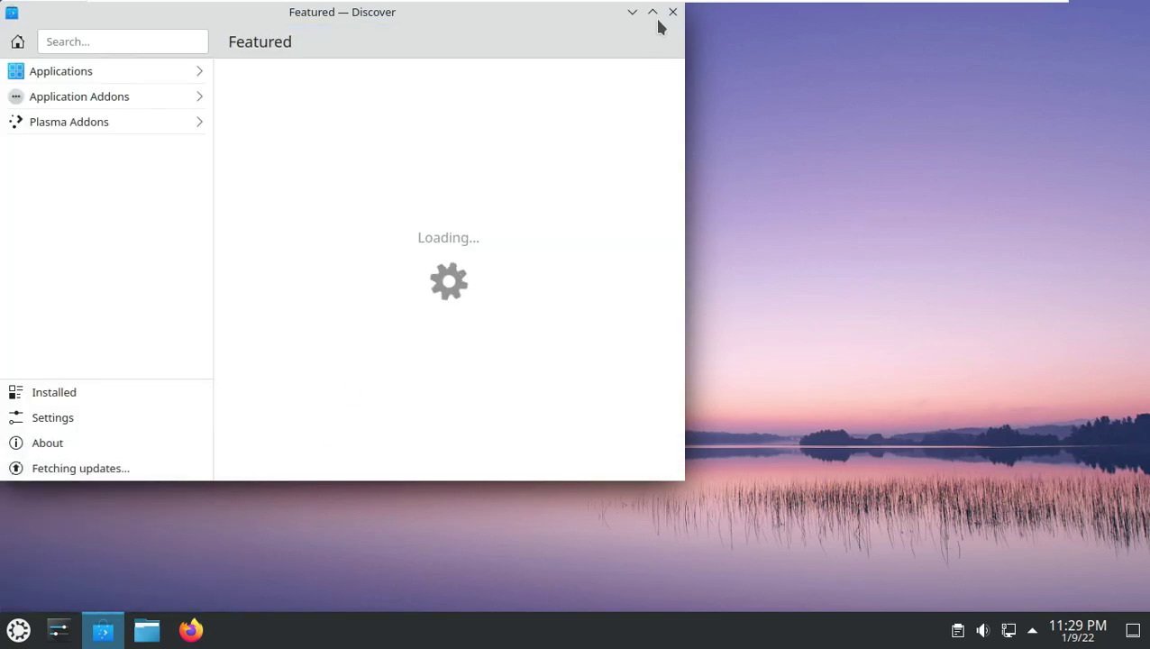
click(653, 11)
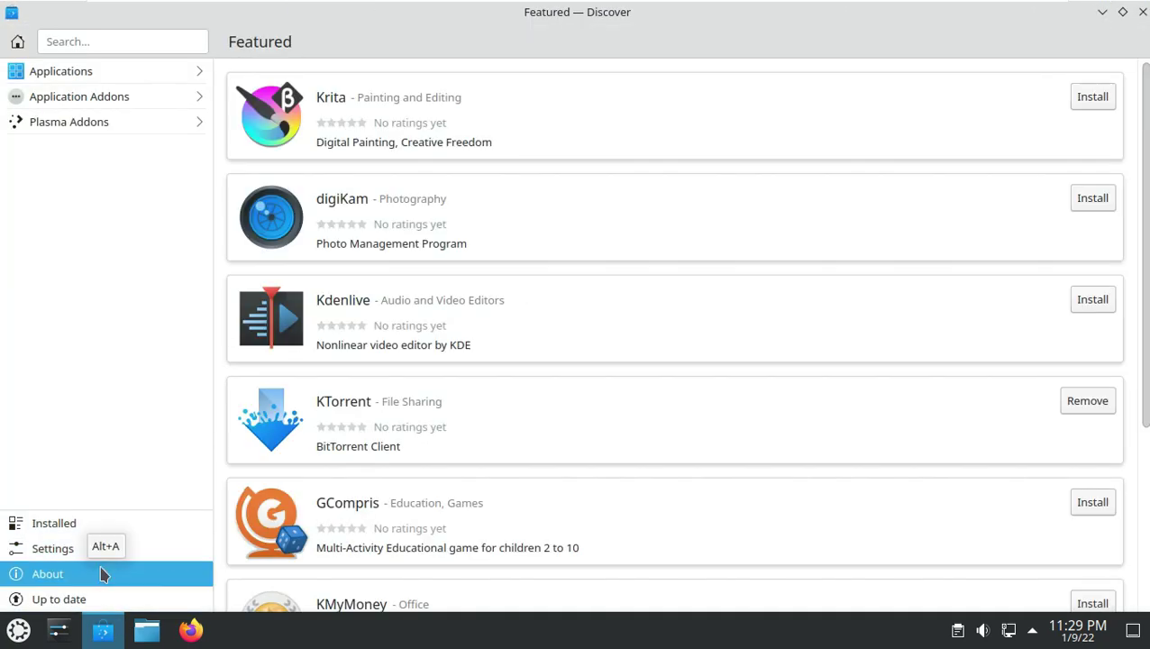
click(103, 574)
click(18, 42)
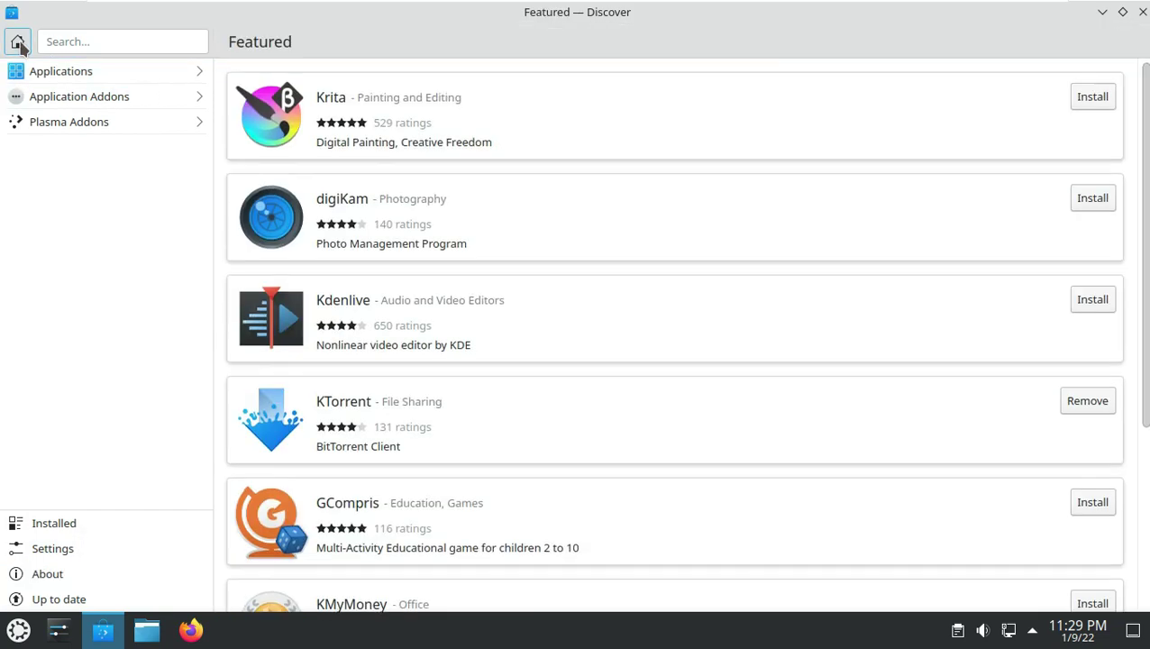
click(13, 12)
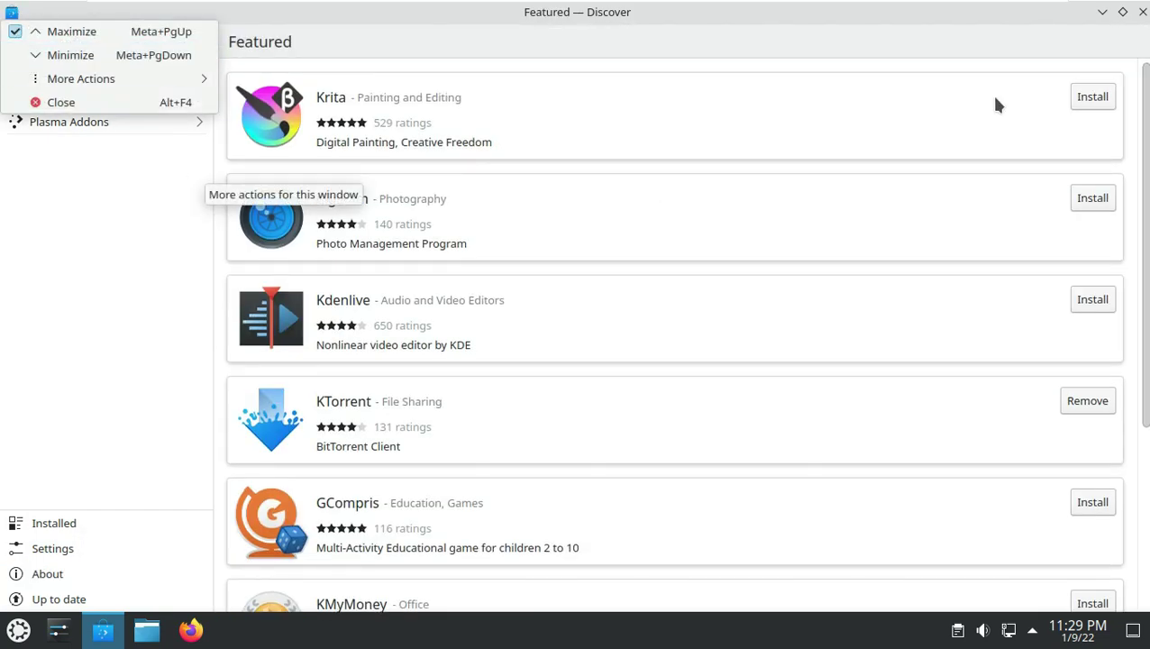
click(1139, 18)
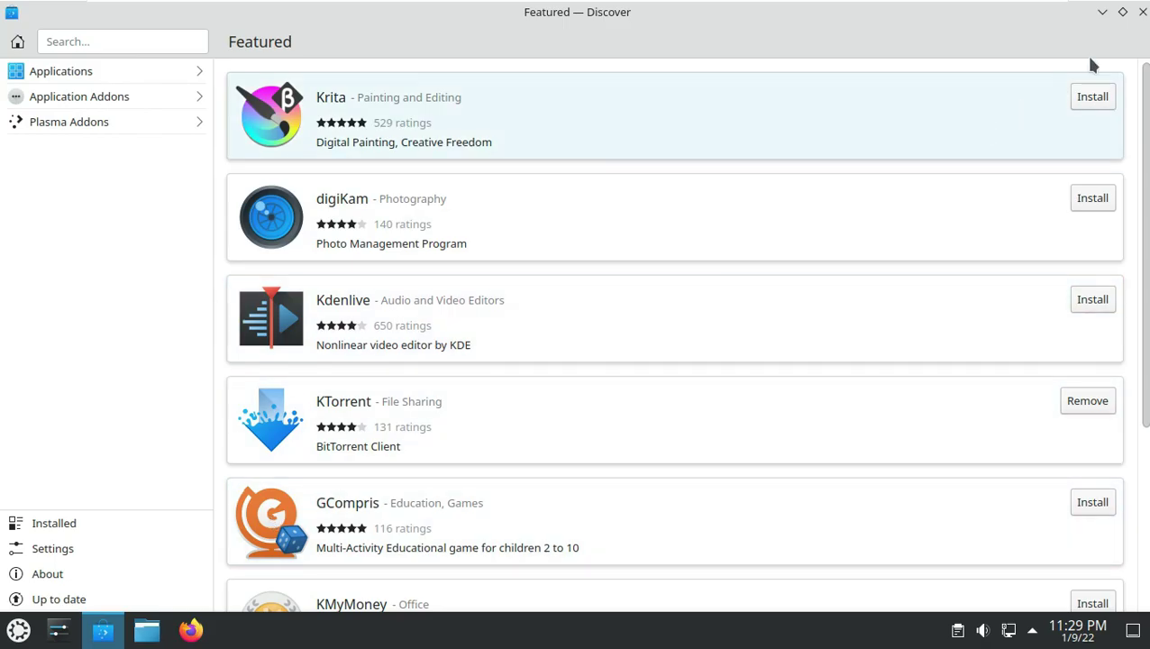
click(1141, 12)
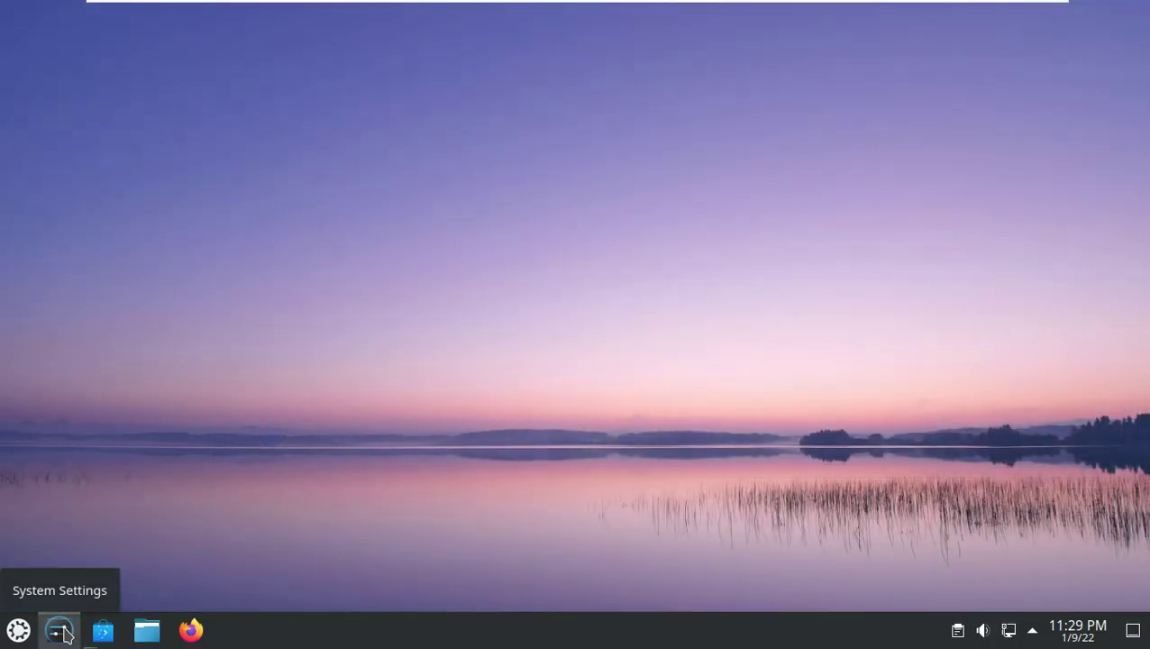
View the About this System page in System Settings with its software and hardware details, and close the window.
click(61, 630)
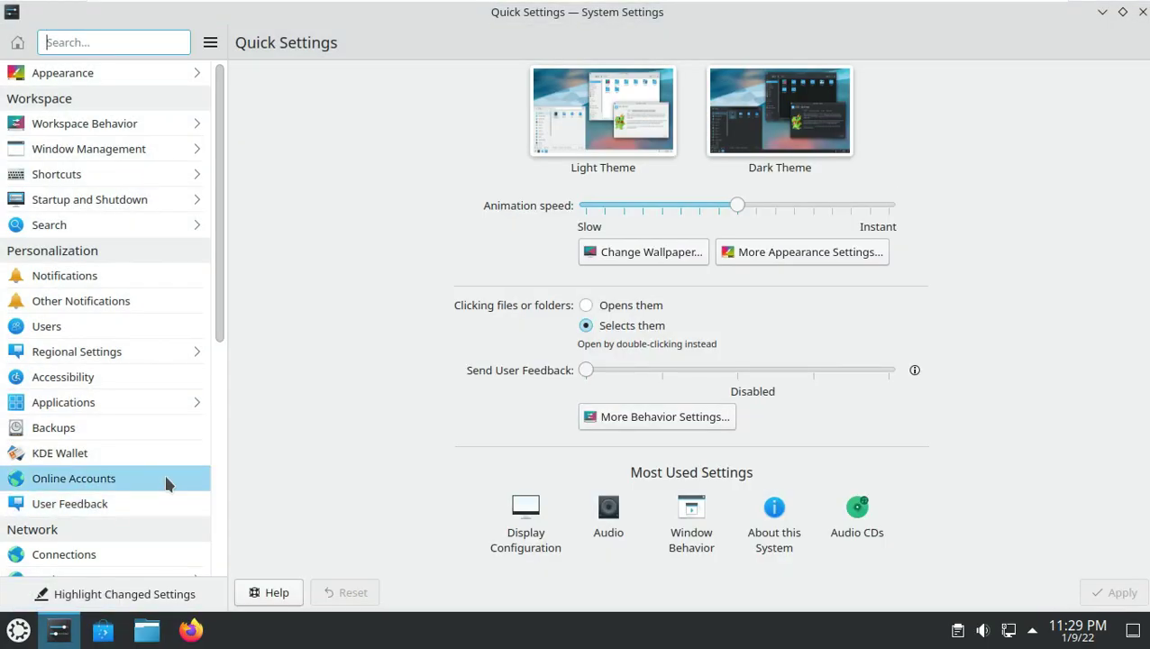
scroll(167, 480, down, 5)
click(176, 539)
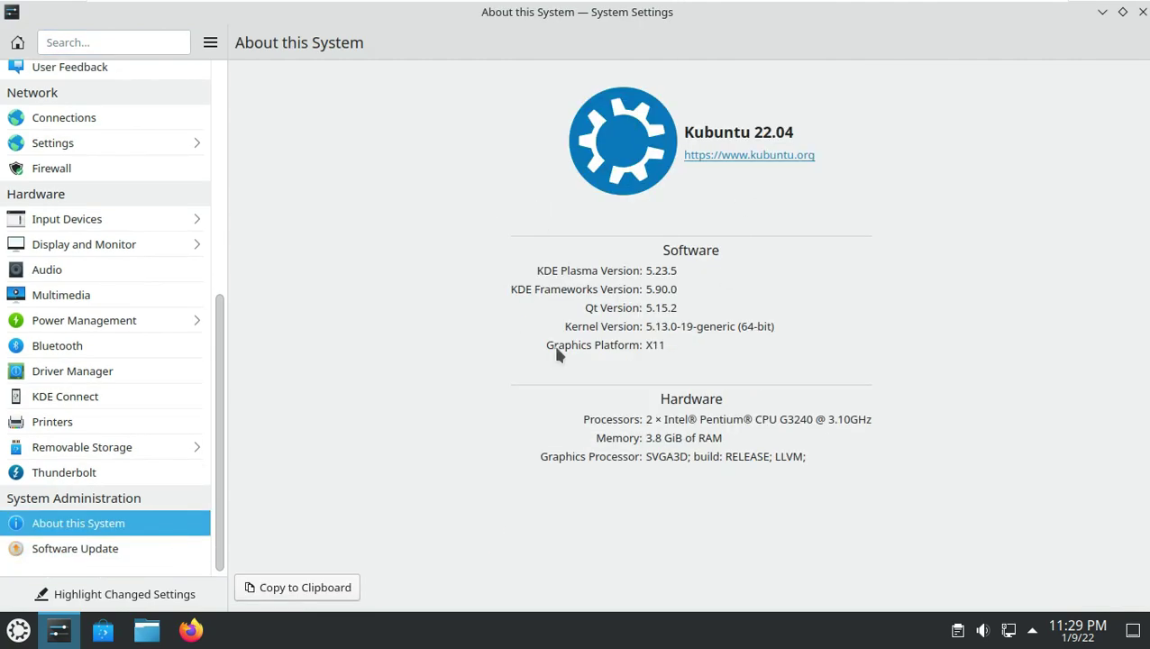
click(1142, 12)
Leave the desktop session and shut down the computer.
right_click(538, 173)
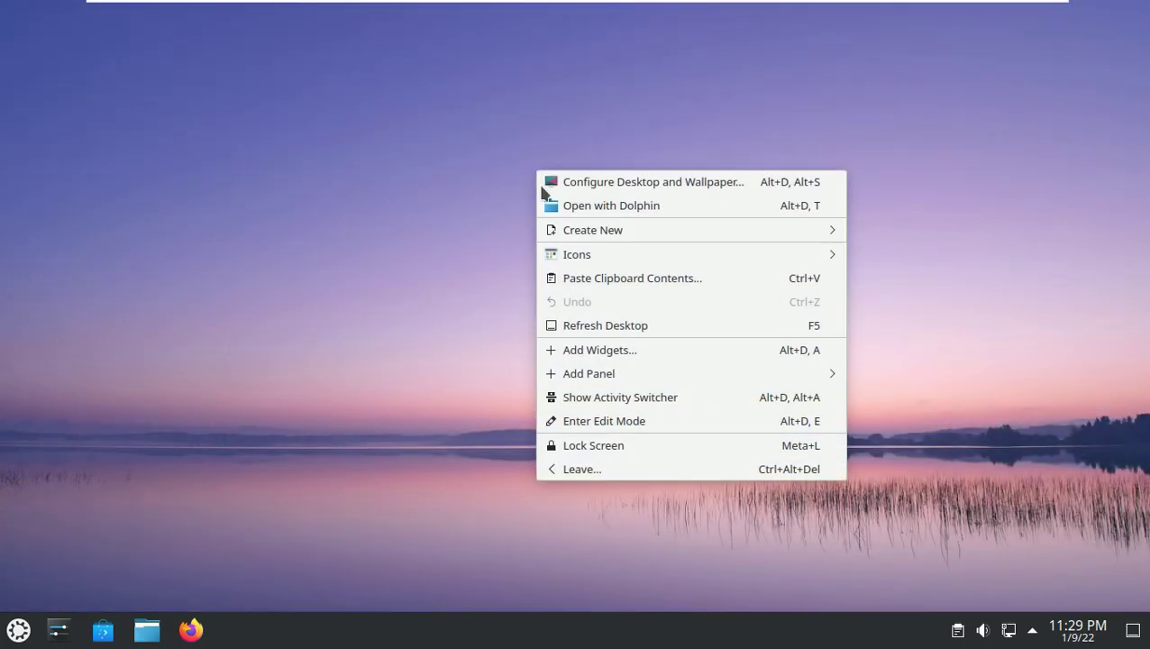
click(594, 469)
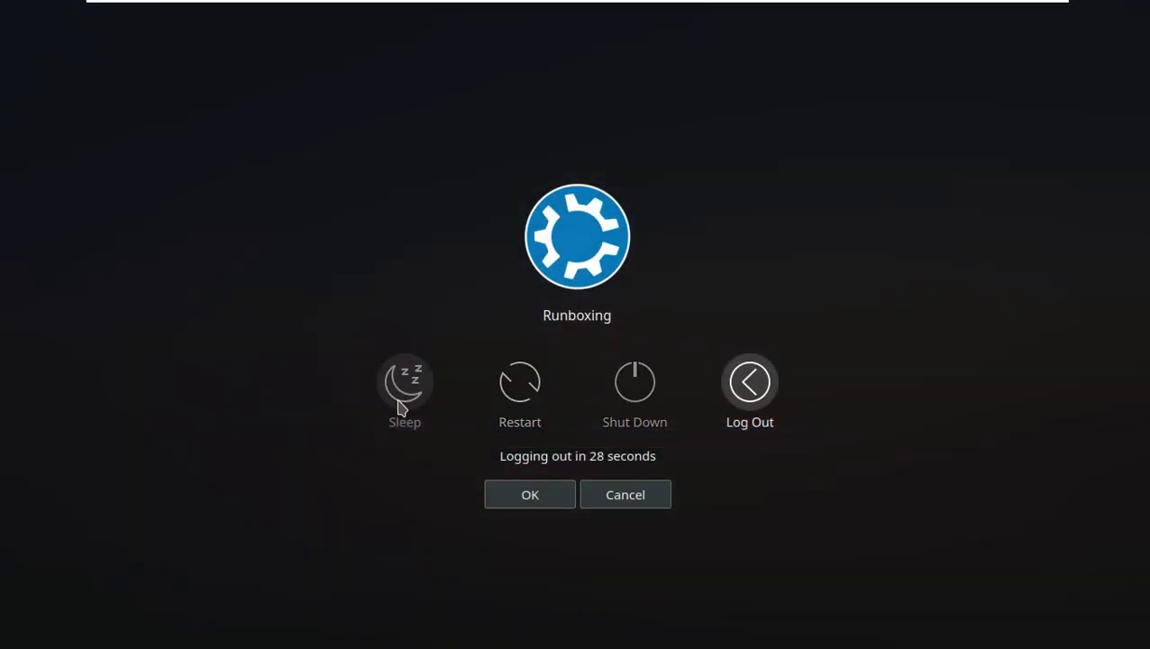
click(635, 386)
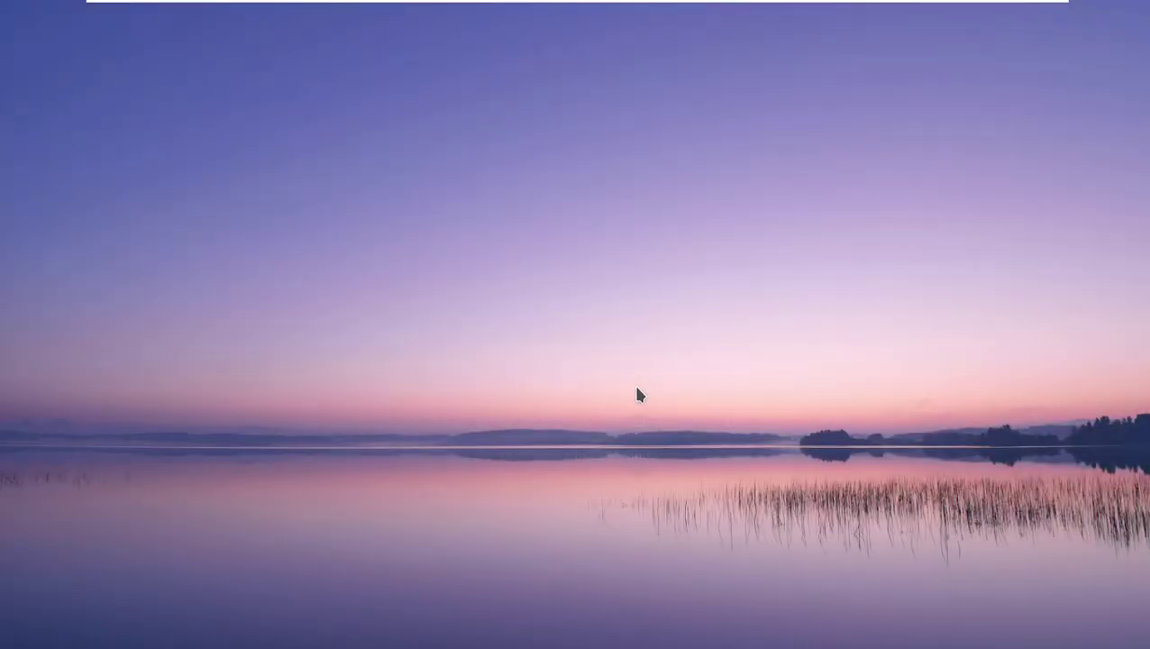